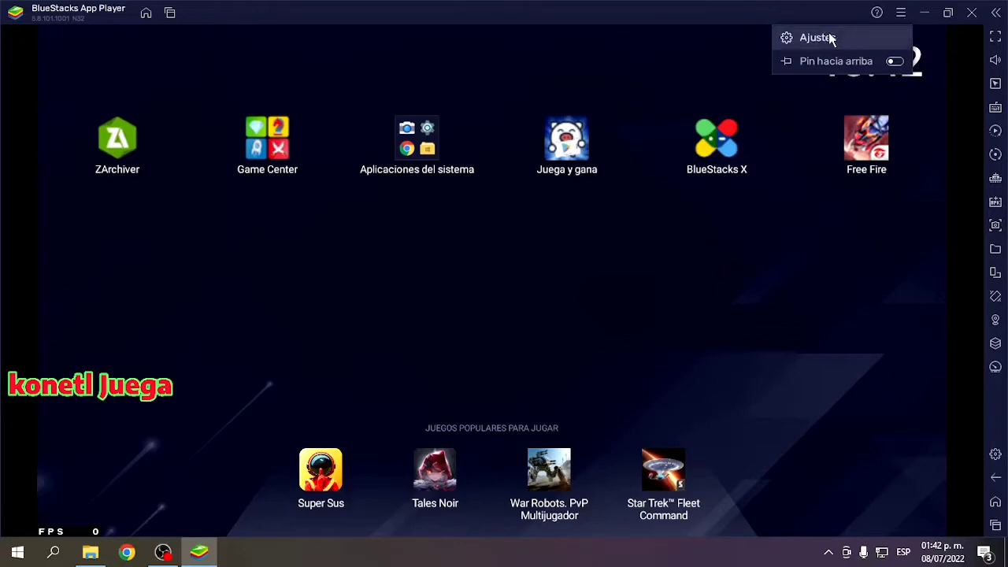
# - Open the emulator settings and look over the display and graphics options, ending on the performance options
pyautogui.click(828, 35)
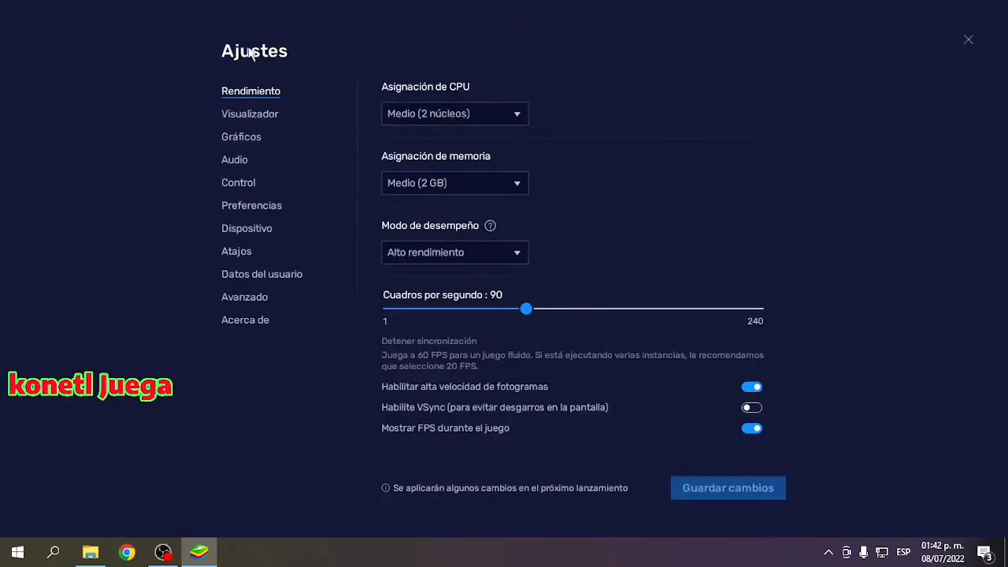
pyautogui.click(244, 114)
pyautogui.click(242, 135)
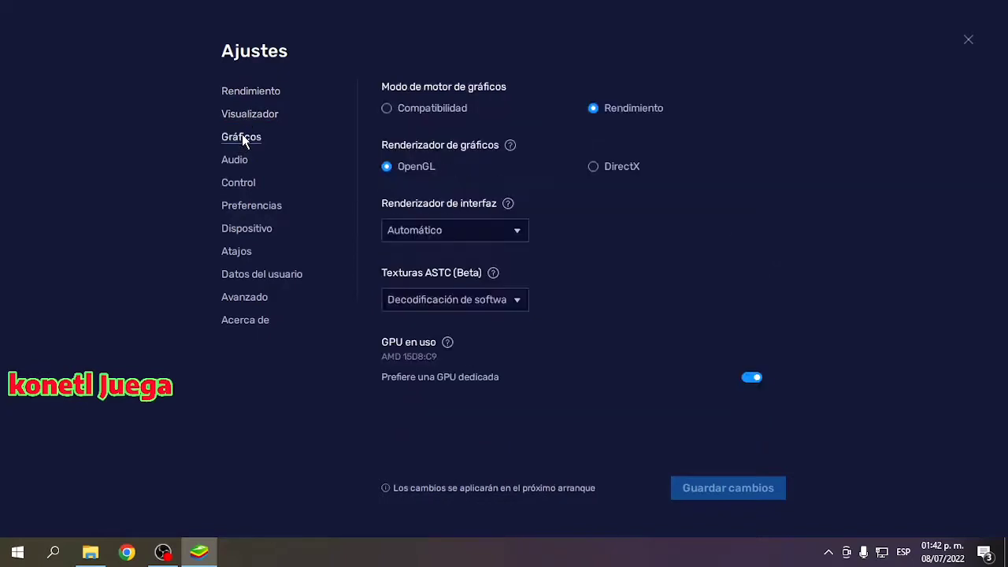
pyautogui.click(252, 93)
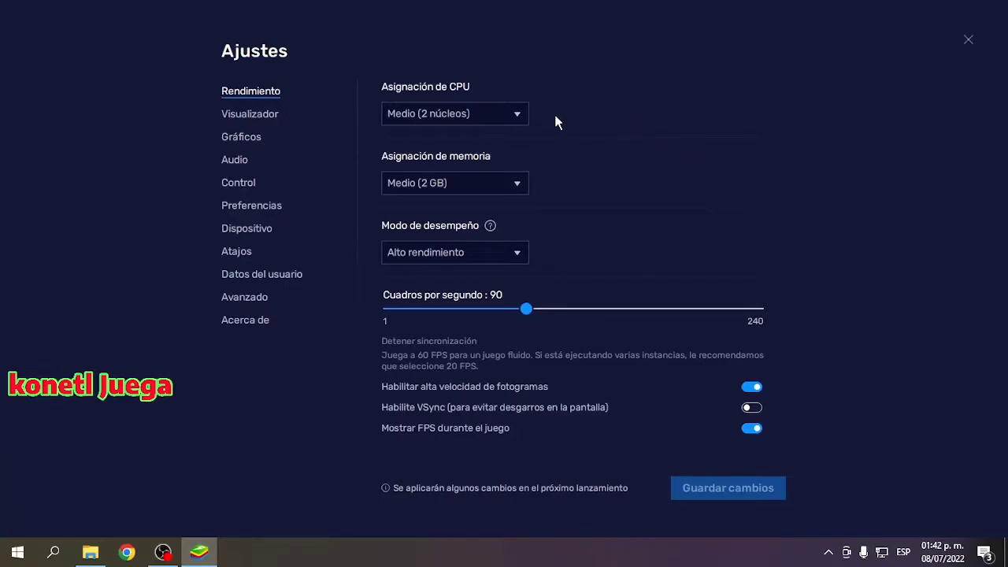
# - Switch the CPU allocation to Alto (4 núcleos) and back to Medio (2 núcleos)
pyautogui.click(472, 118)
pyautogui.click(438, 142)
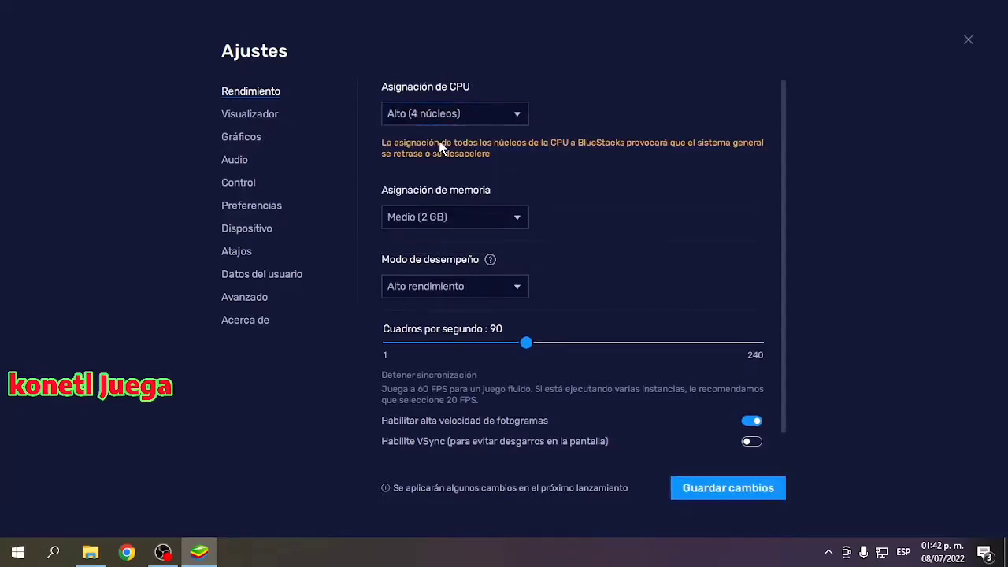
pyautogui.click(498, 120)
pyautogui.click(453, 161)
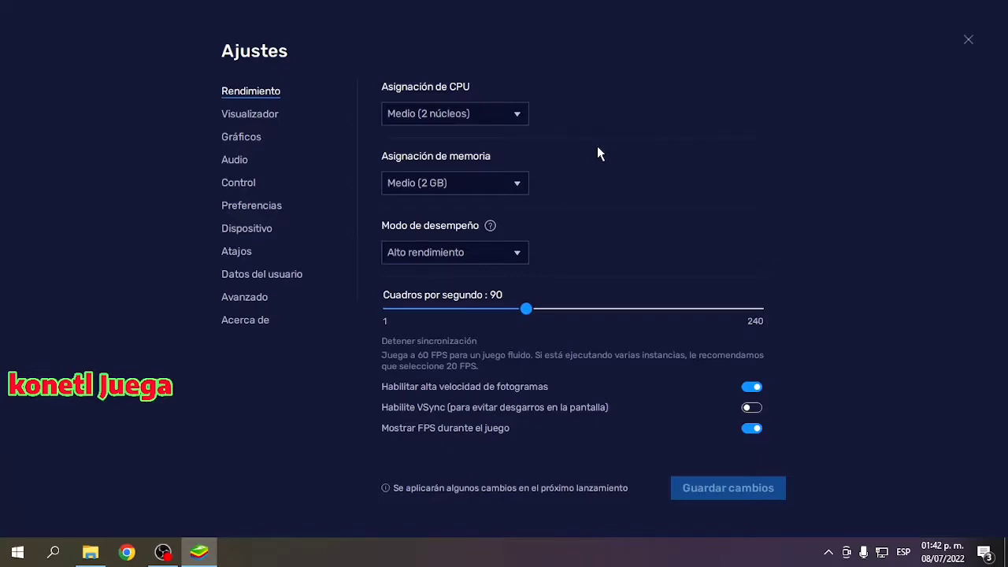
# - Switch the memory allocation to Personalizado (MB) and back to Medio (2 GB), and look through the performance modes
pyautogui.click(504, 189)
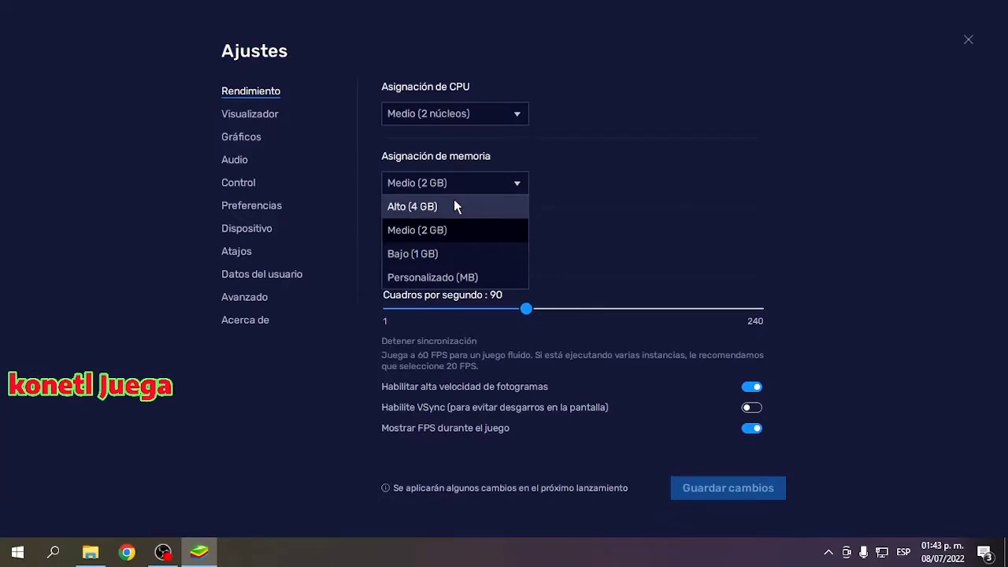
pyautogui.click(477, 275)
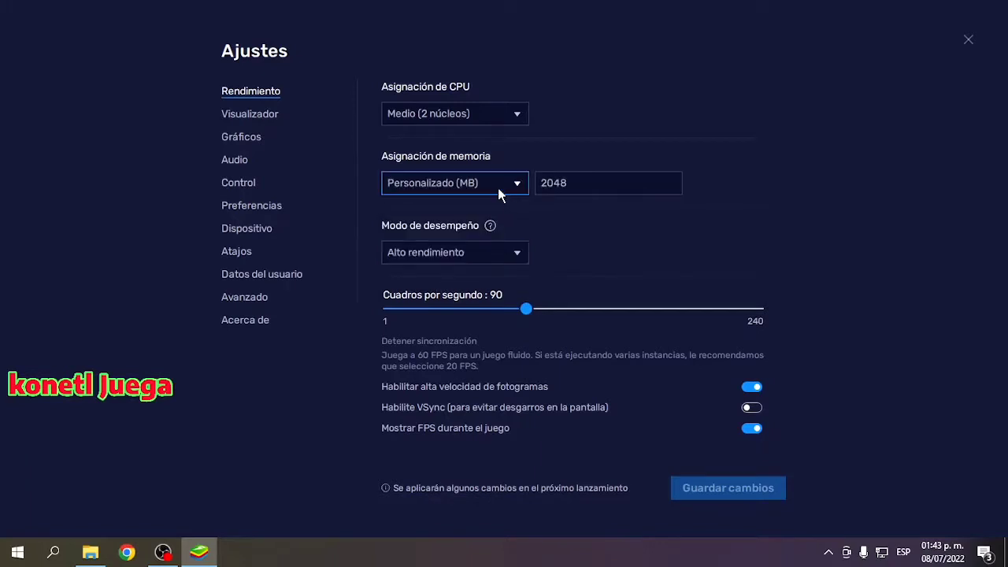
pyautogui.click(498, 189)
pyautogui.click(443, 229)
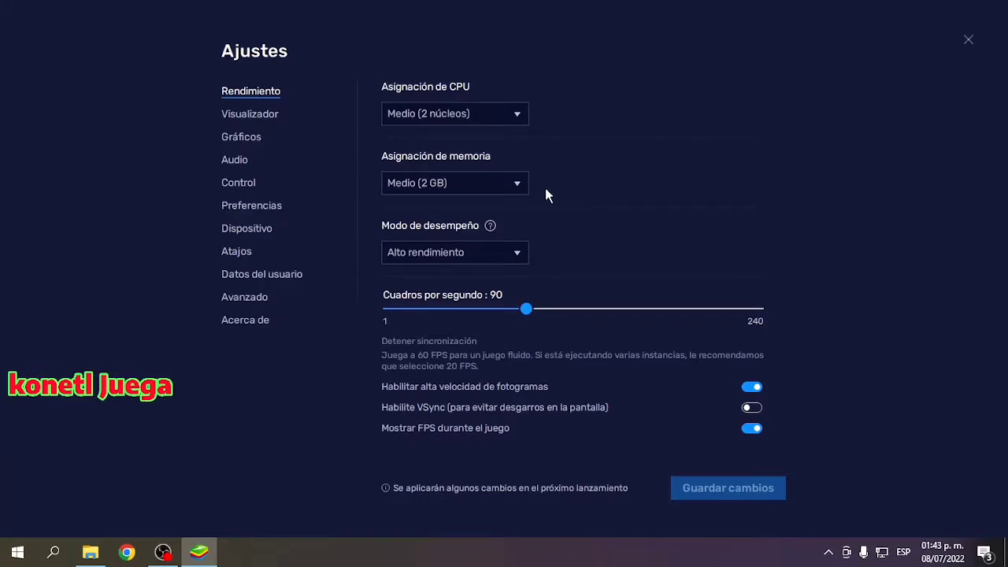
pyautogui.click(510, 251)
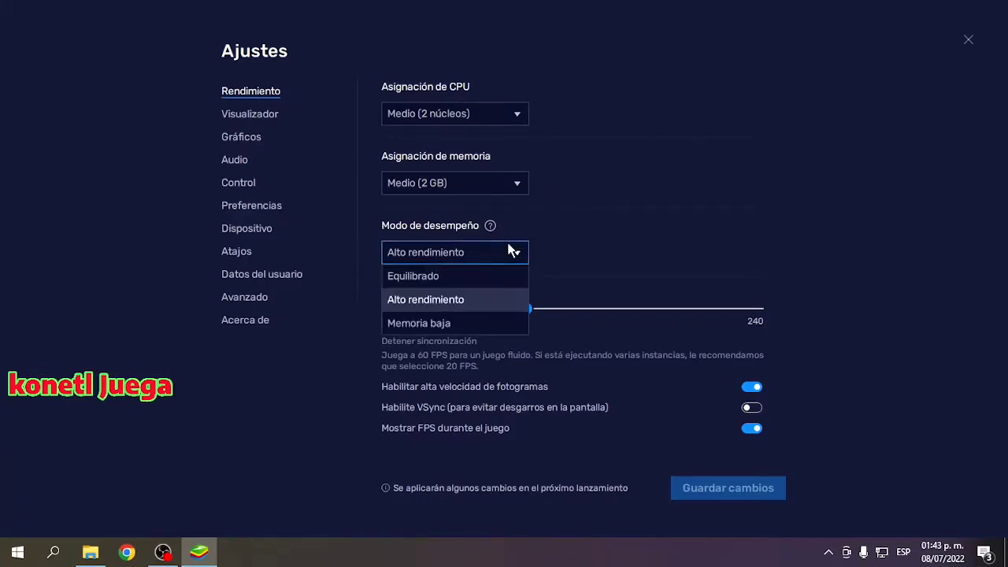
pyautogui.click(511, 251)
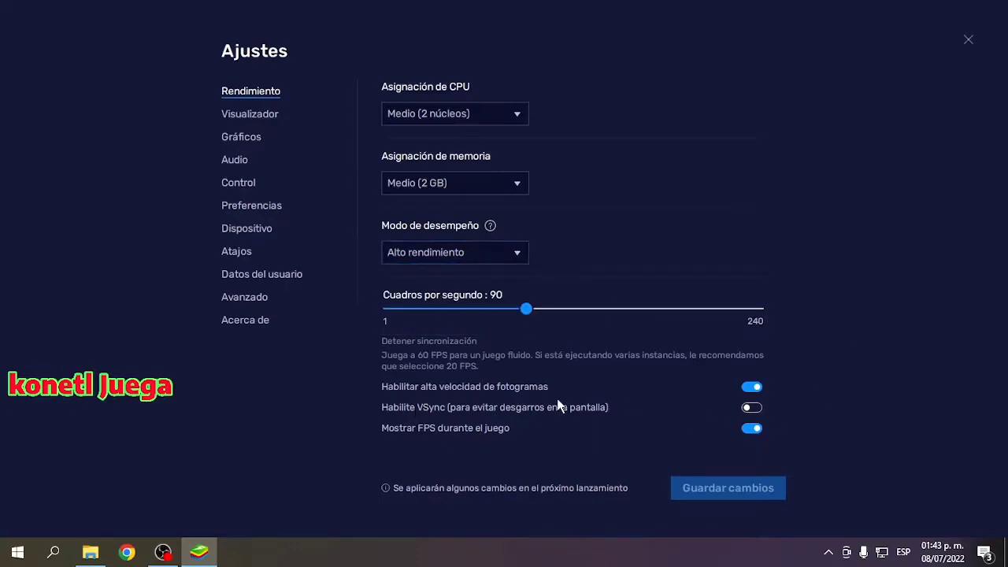
# - Set the frame rate to 89 with high frame rate and the in-game FPS display enabled, save, and restart BlueStacks maximized
pyautogui.click(752, 387)
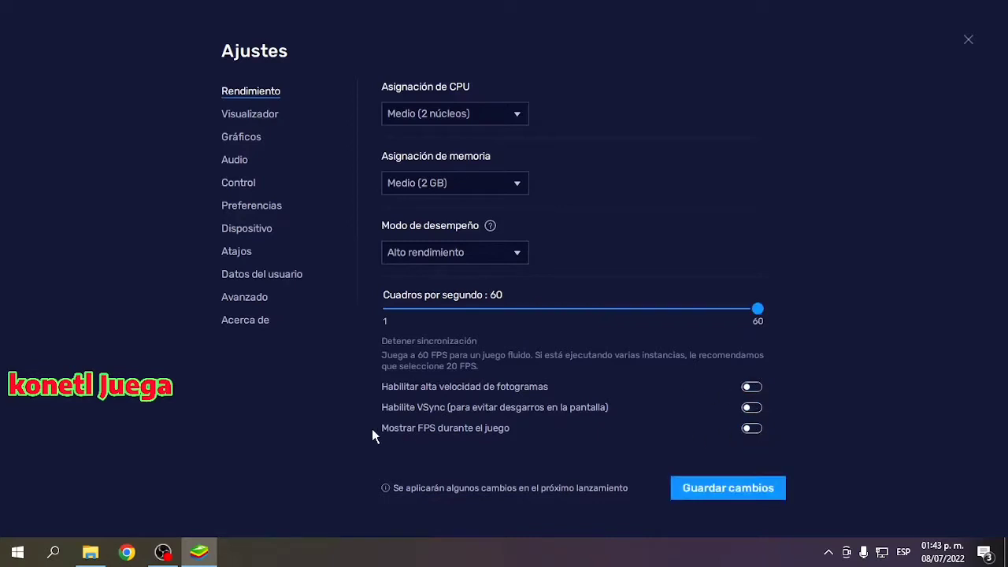
pyautogui.click(752, 386)
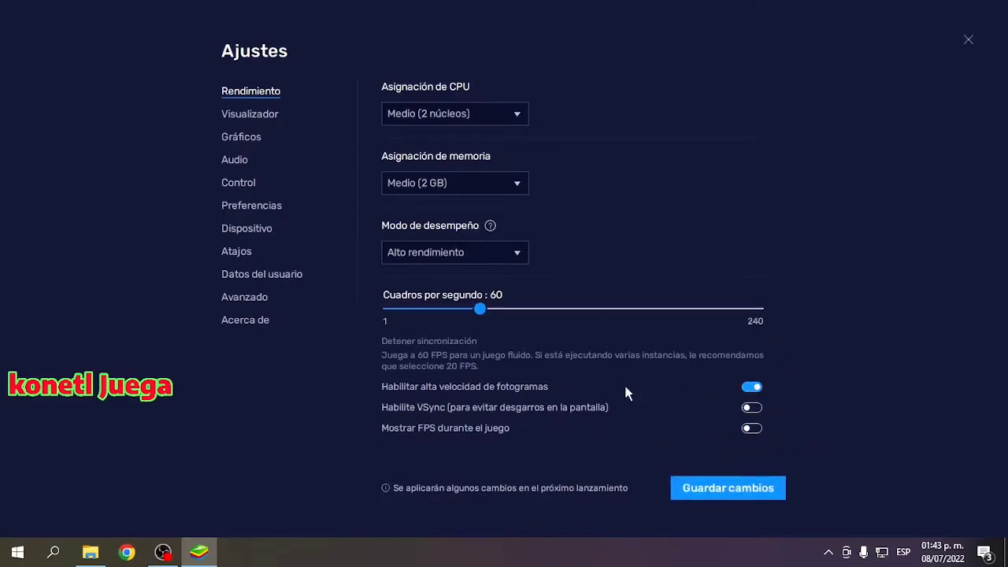
pyautogui.moveTo(491, 319); pyautogui.dragTo(531, 316)
pyautogui.click(741, 490)
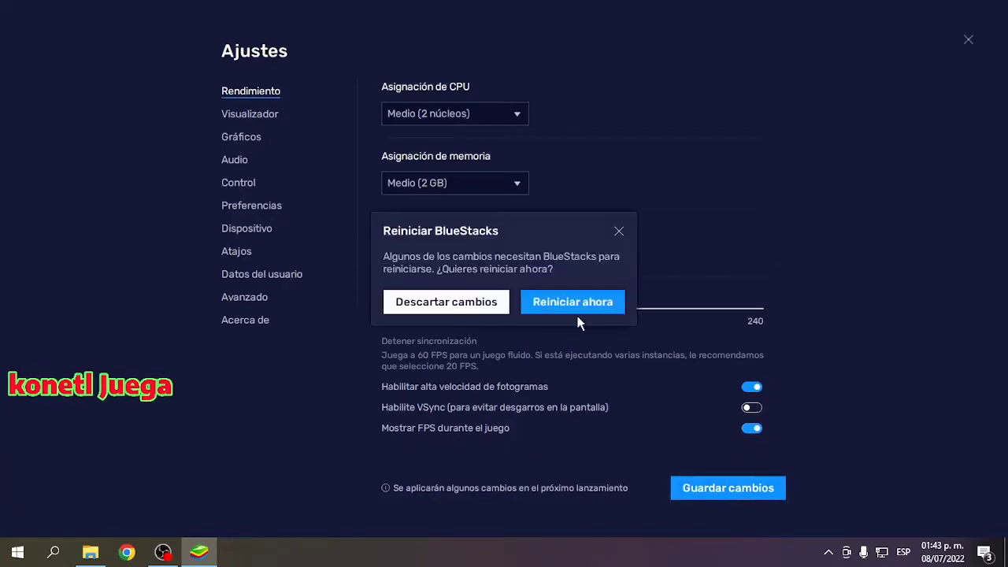
pyautogui.click(589, 304)
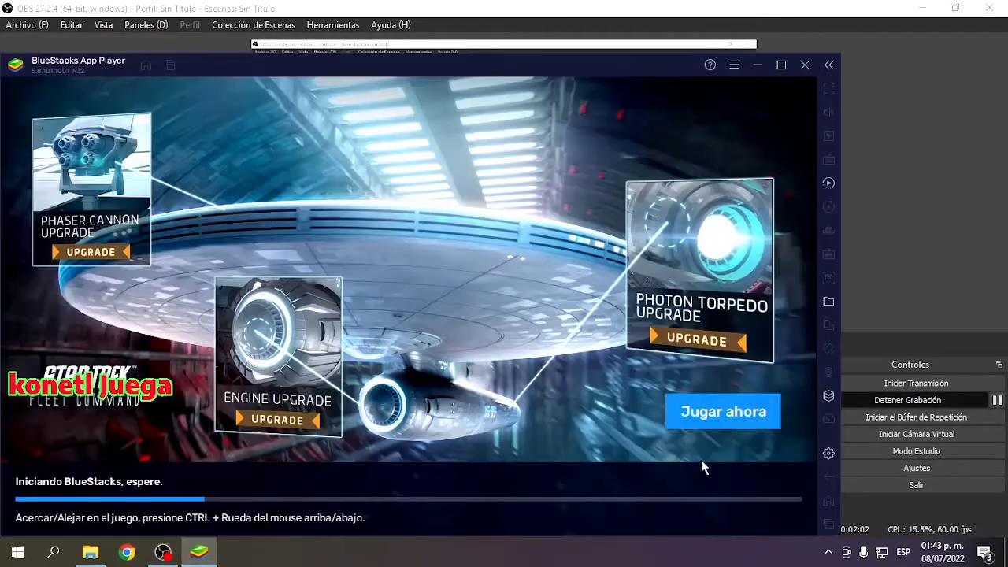
pyautogui.click(781, 64)
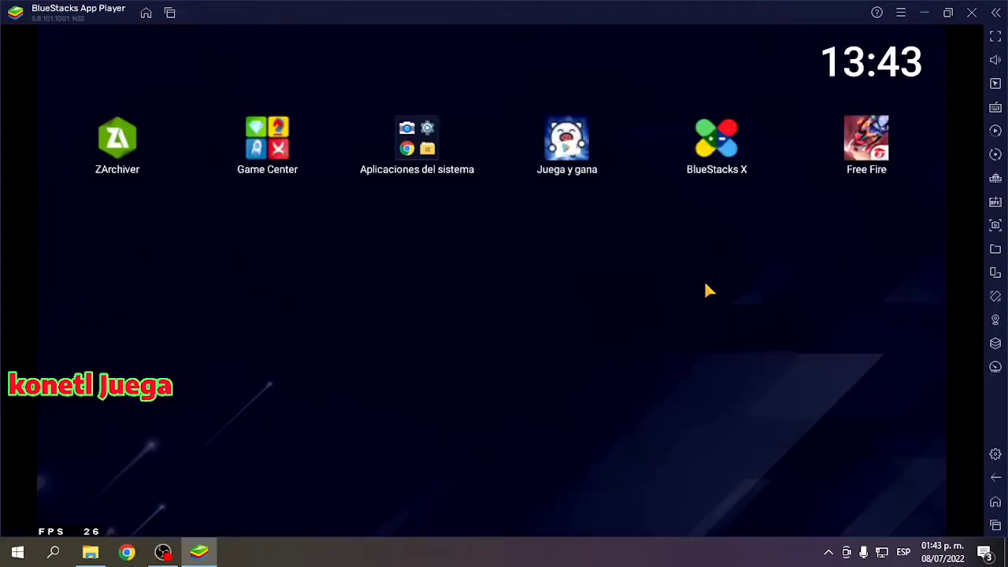
# - Open the display settings and choose the Paisaje orientation for the screen resolution
pyautogui.click(901, 13)
pyautogui.click(825, 35)
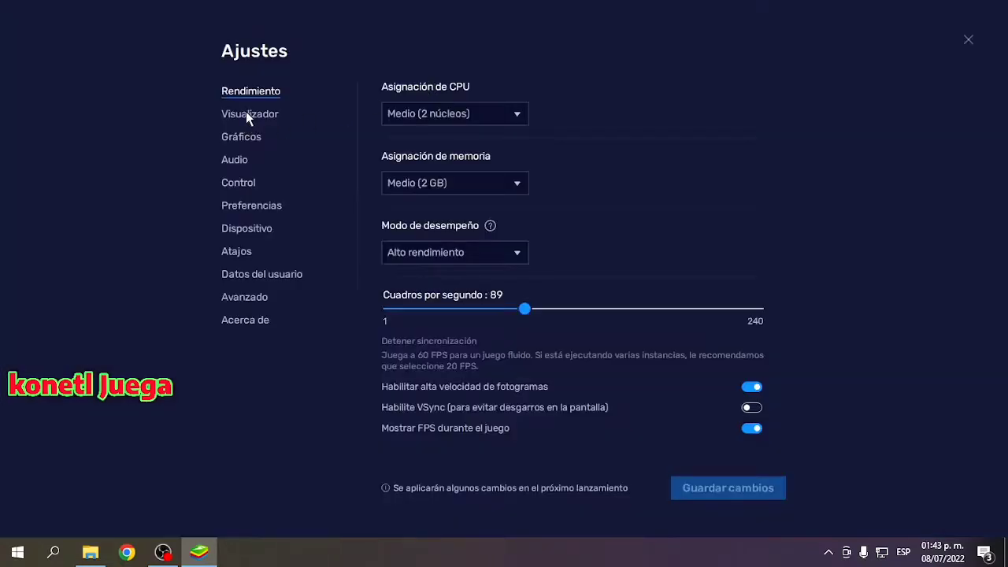
pyautogui.click(241, 117)
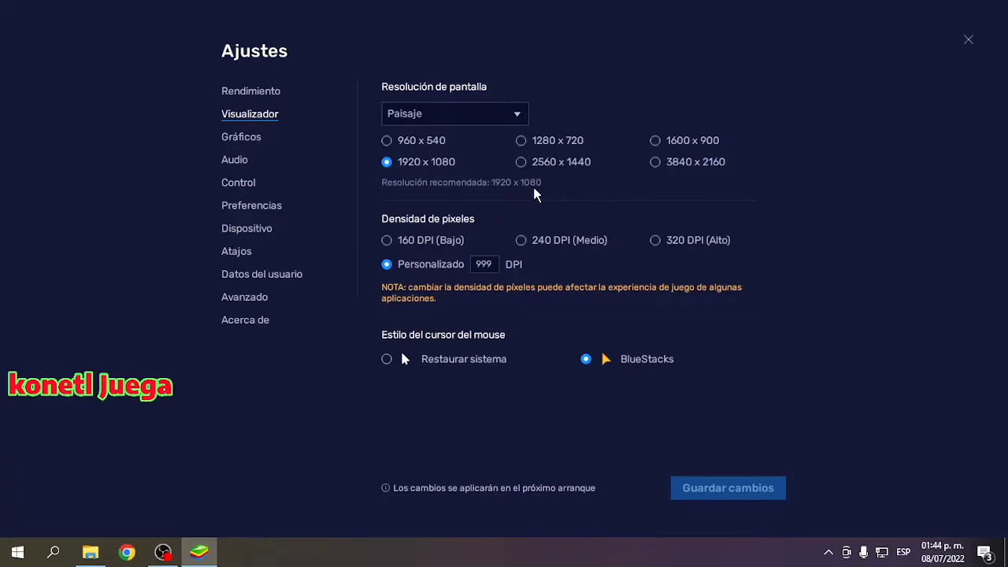
pyautogui.click(476, 119)
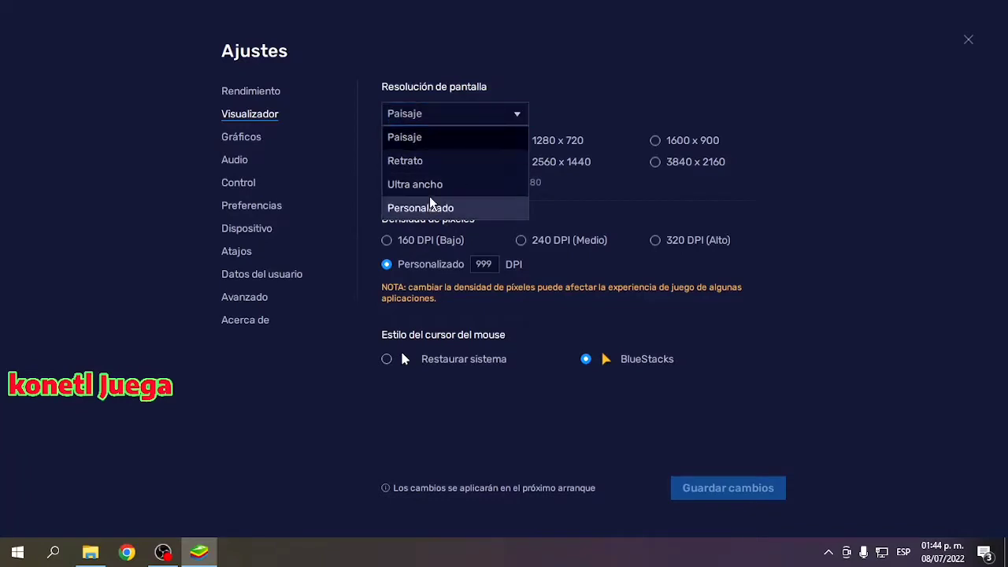
pyautogui.click(425, 137)
# - Try the 160, 240 and 320 DPI pixel densities, returning to the custom 999 DPI
pyautogui.click(491, 265)
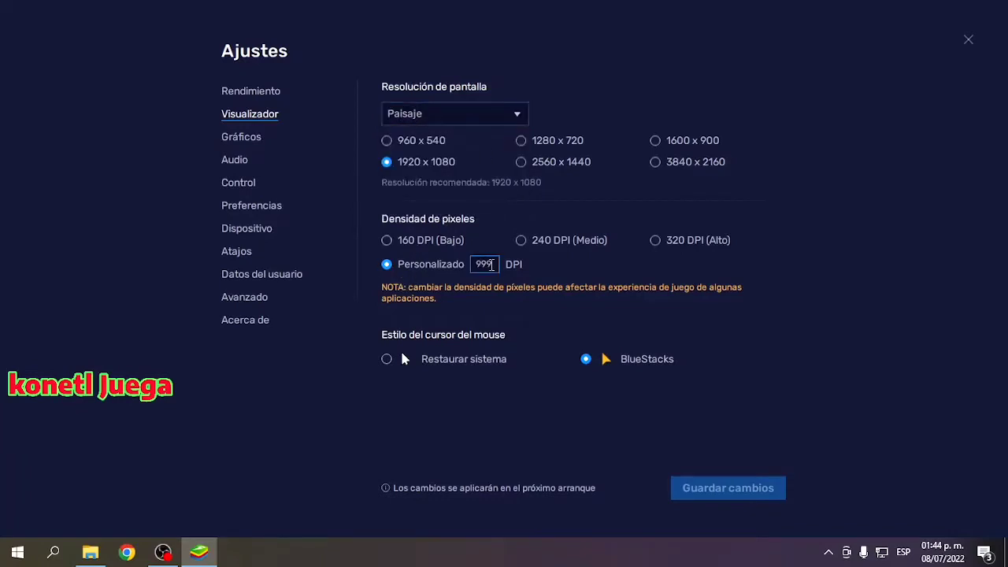
pyautogui.click(522, 242)
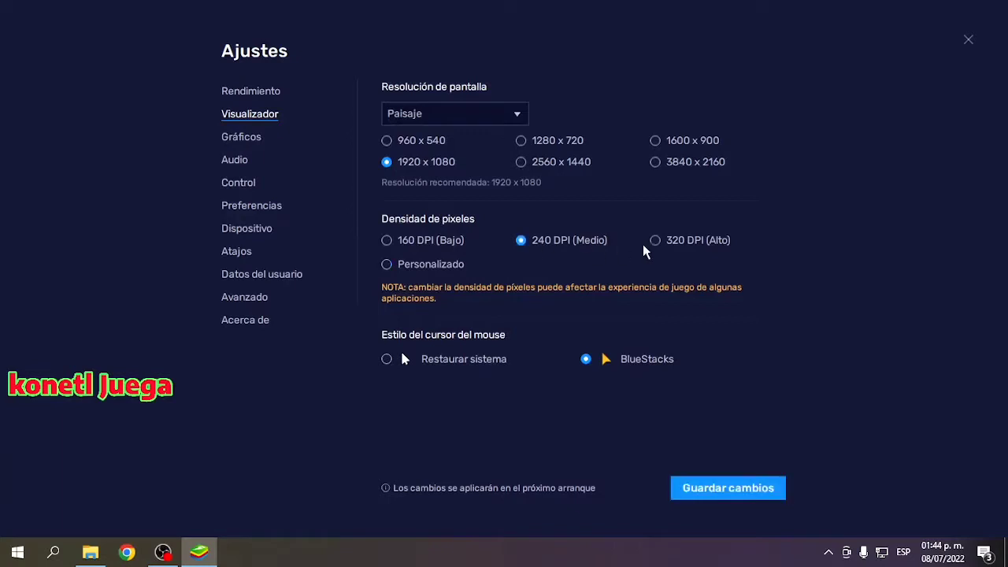
pyautogui.click(655, 240)
pyautogui.click(387, 265)
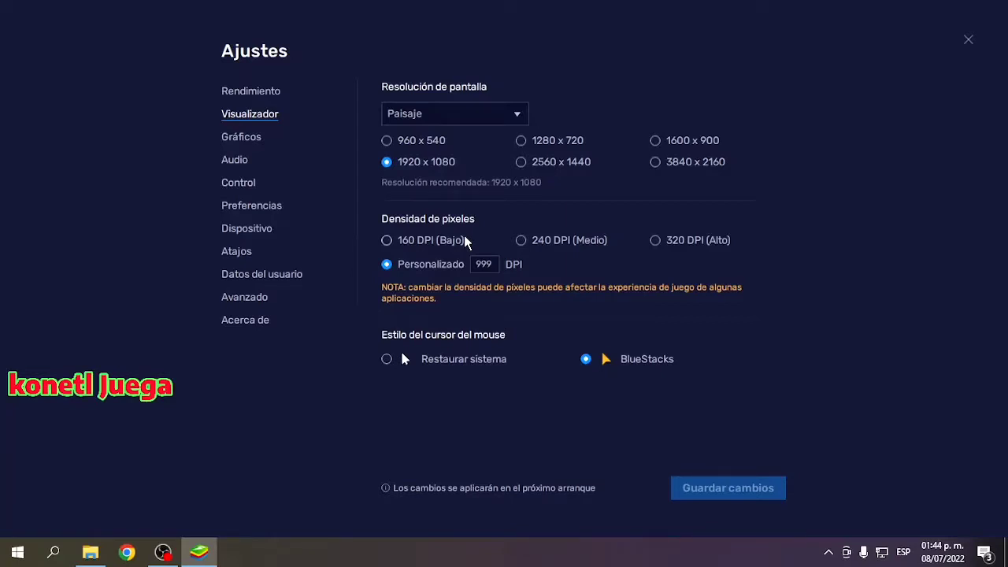
pyautogui.click(398, 241)
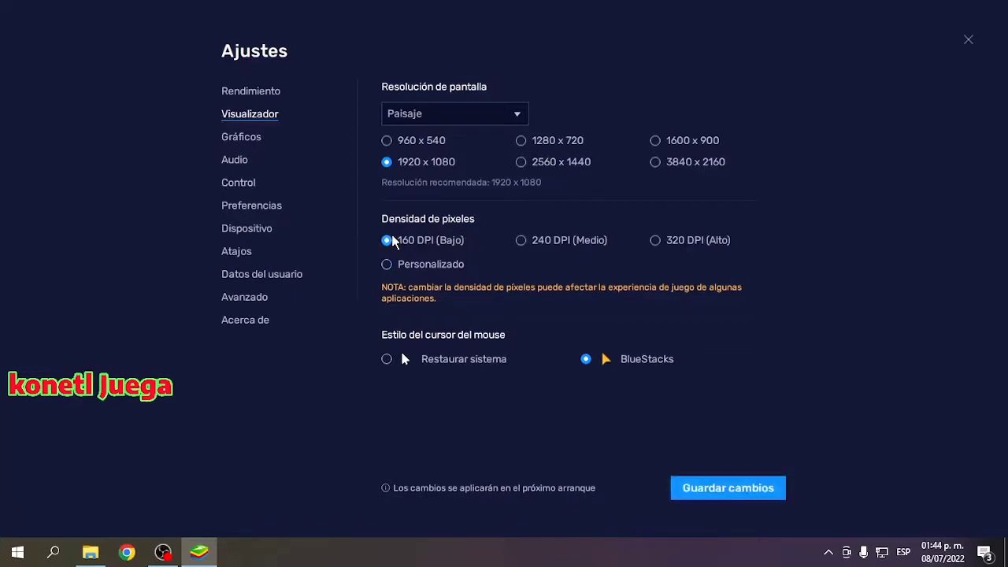
pyautogui.click(531, 243)
pyautogui.click(659, 246)
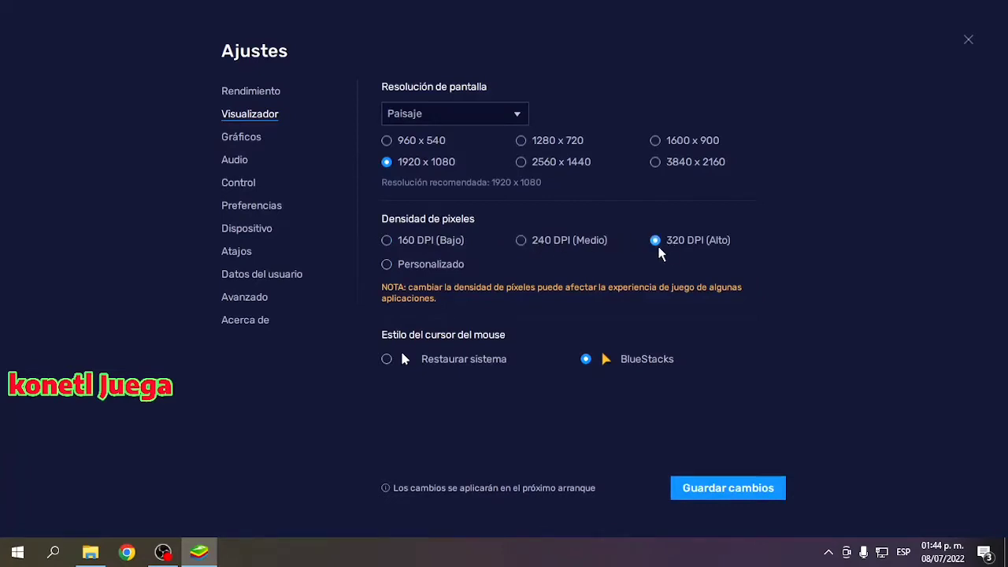
pyautogui.click(387, 266)
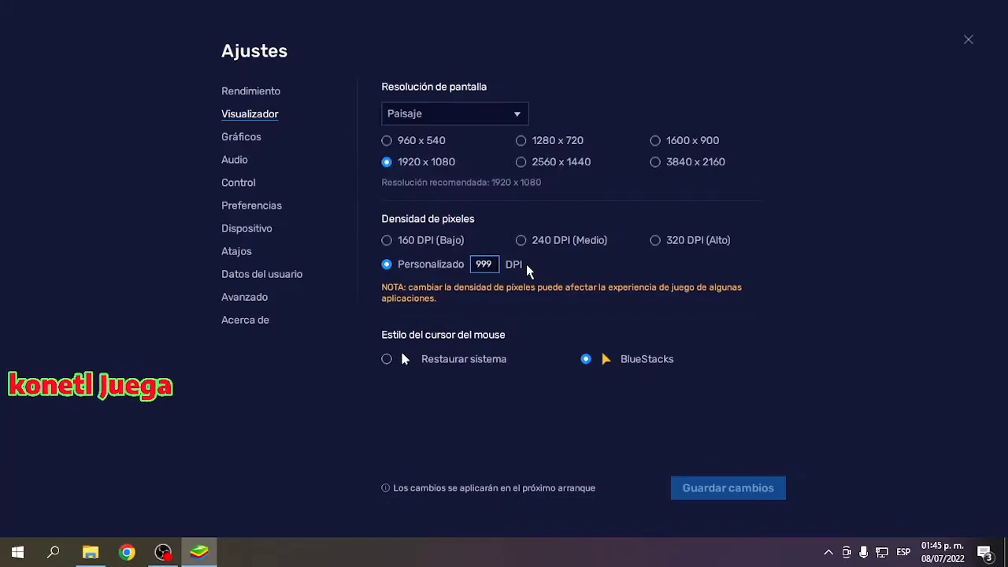
# - Set the pixel density to 320 DPI (Alto), save the changes, and restart BlueStacks with its window maximized
pyautogui.click(657, 244)
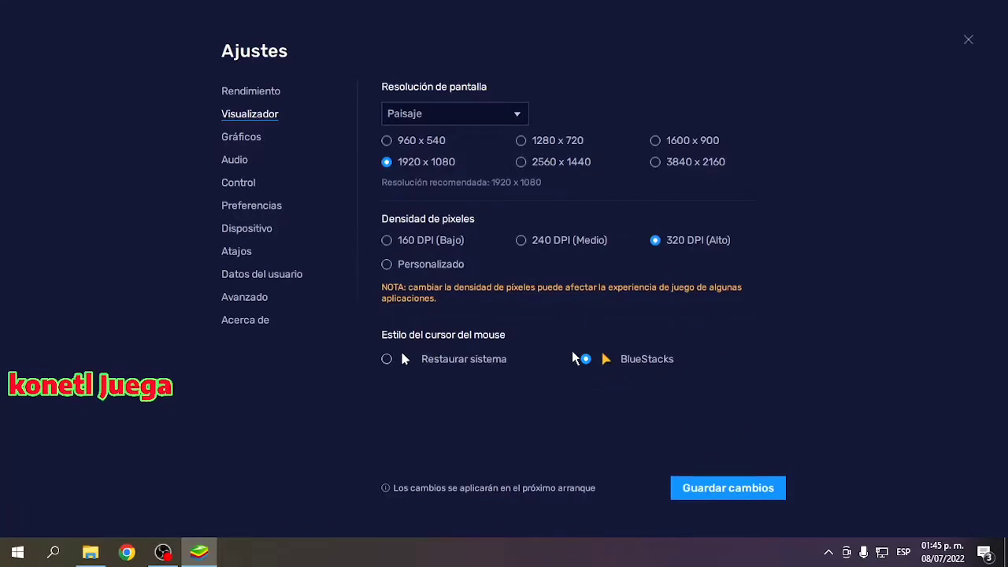
pyautogui.click(716, 488)
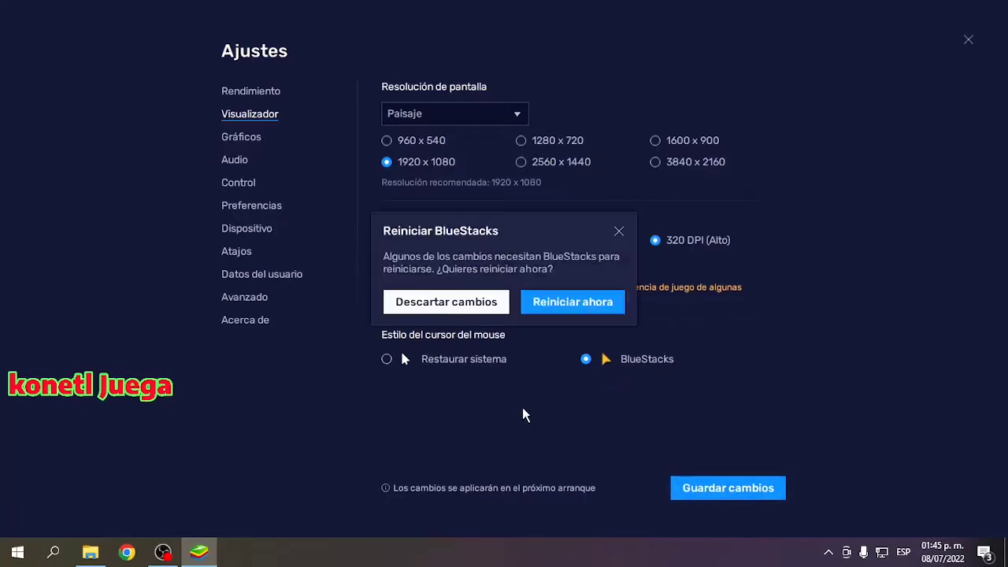
pyautogui.click(582, 308)
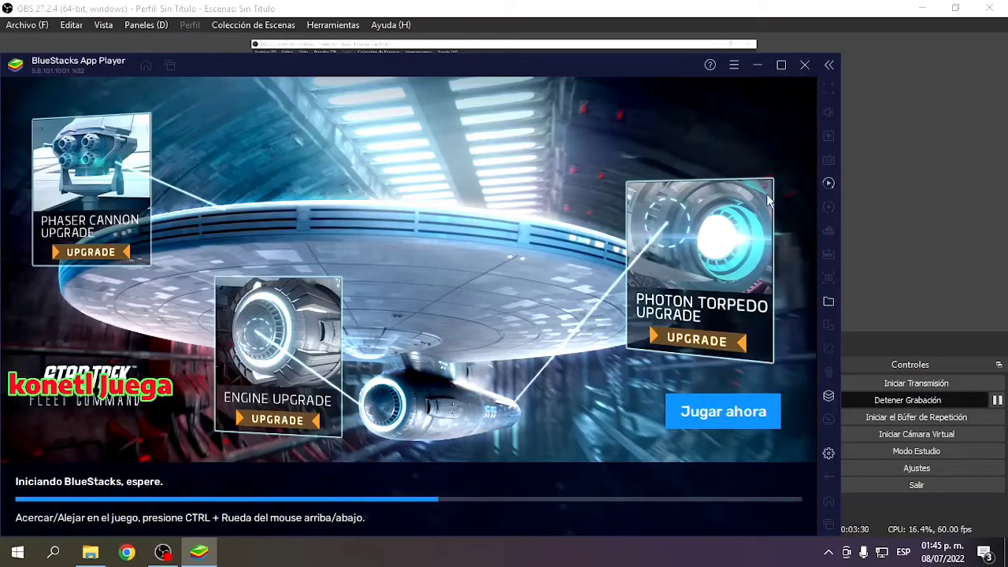
pyautogui.click(781, 64)
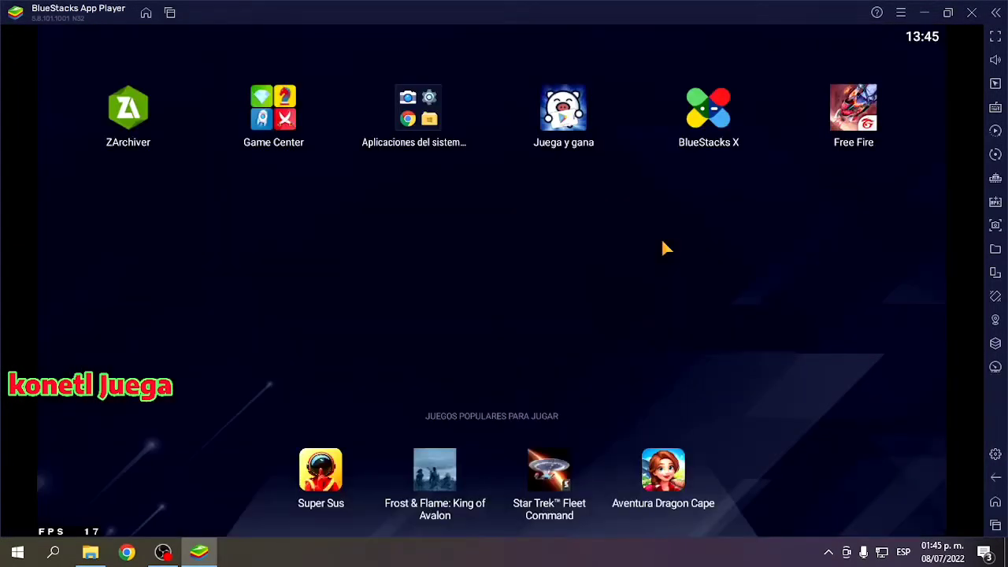
# - Set the frame rate to 90 in the performance settings, save, and restart BlueStacks with its window maximized
pyautogui.click(901, 13)
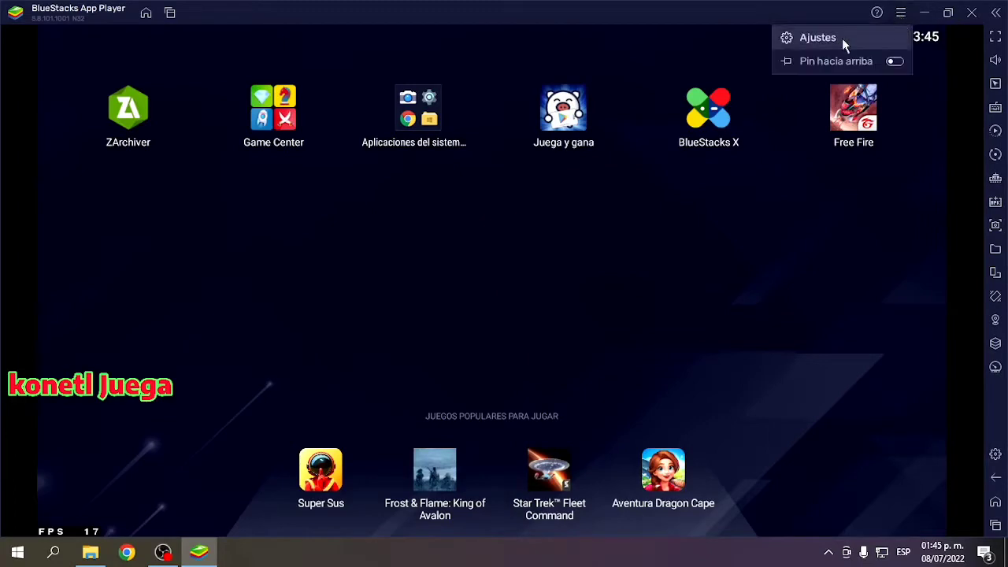
pyautogui.click(842, 37)
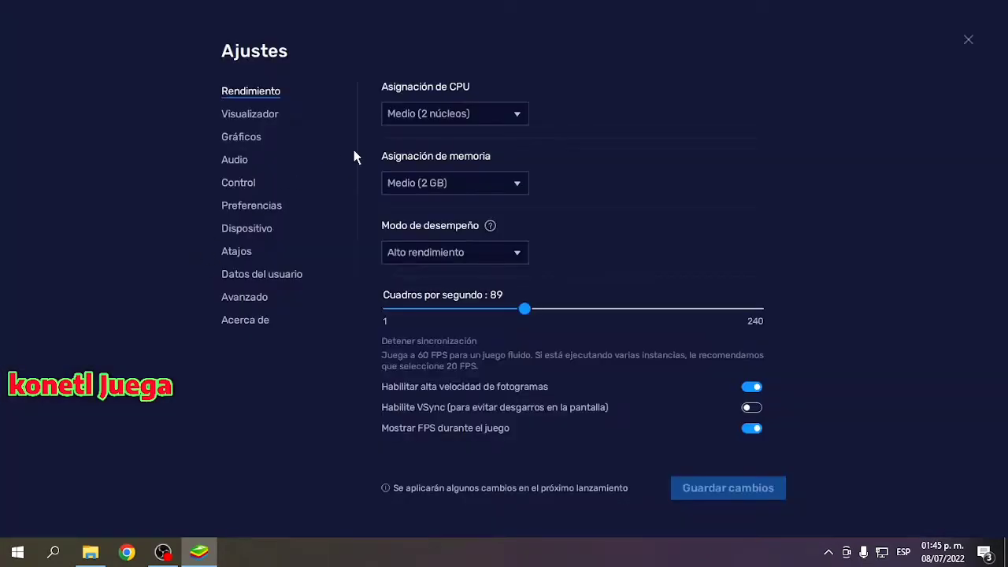
pyautogui.moveTo(529, 309); pyautogui.dragTo(528, 309)
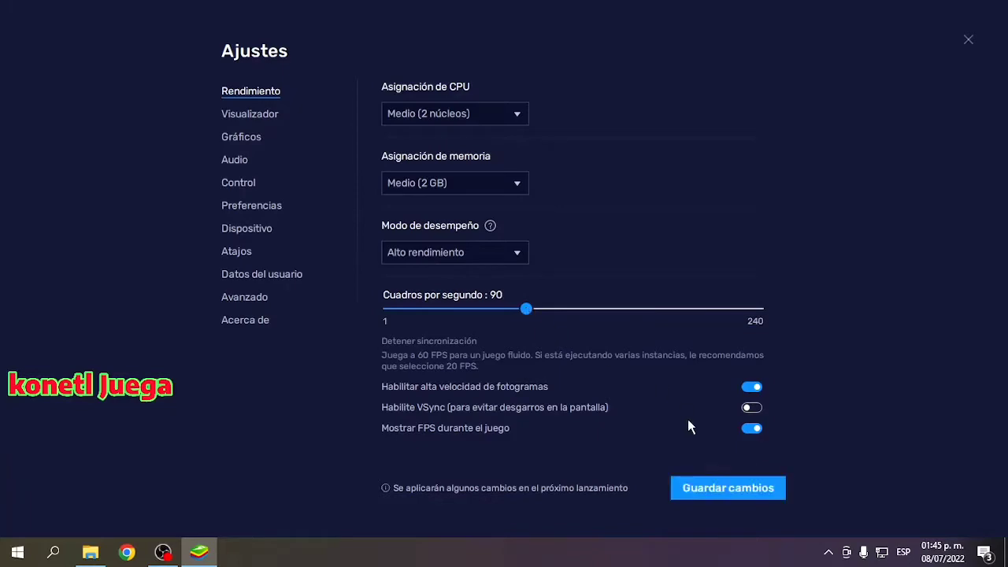
pyautogui.click(731, 494)
pyautogui.click(603, 303)
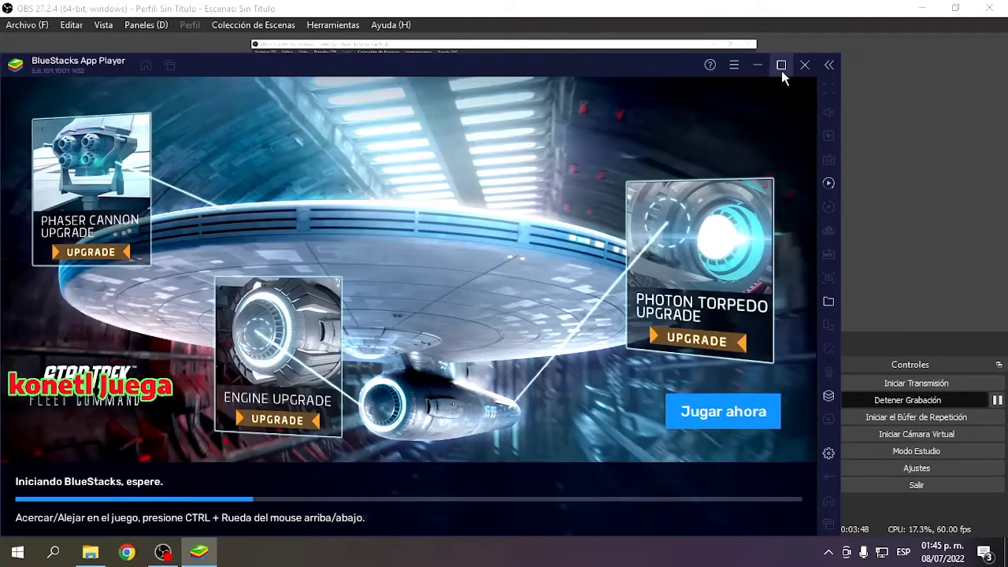
pyautogui.click(781, 68)
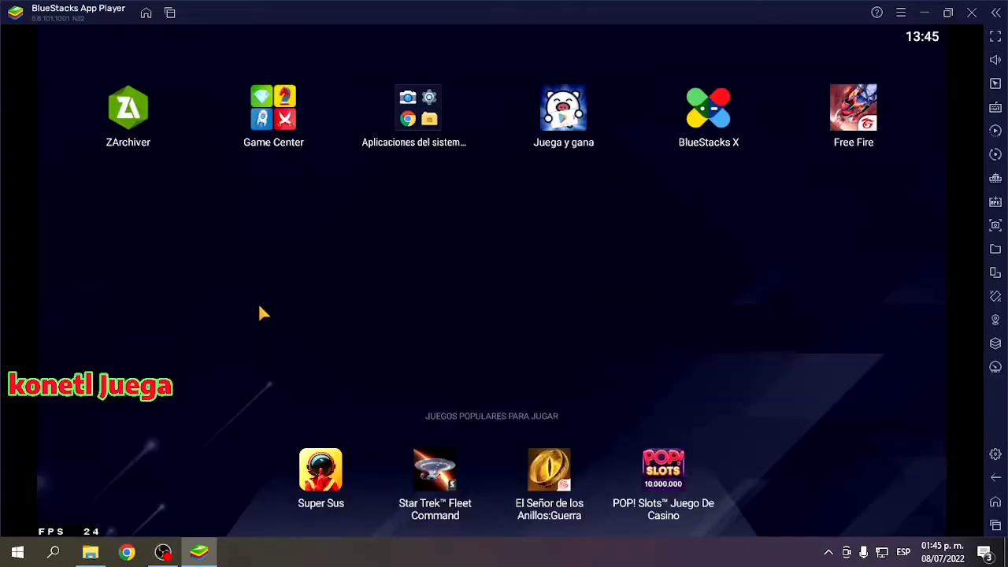
# - Open the BlueStacks settings and review the performance, display and graphics options
pyautogui.click(901, 12)
pyautogui.click(830, 41)
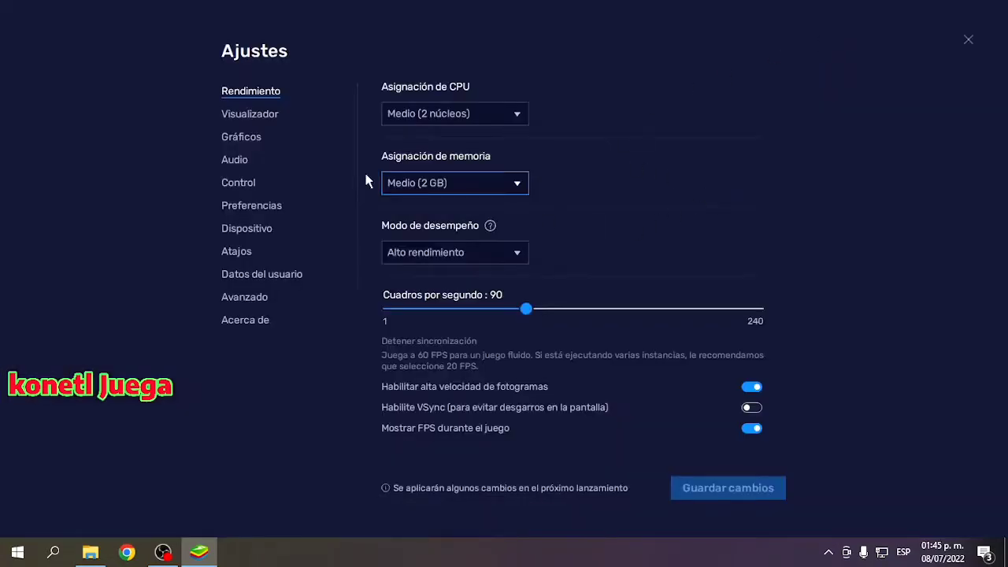
pyautogui.click(238, 116)
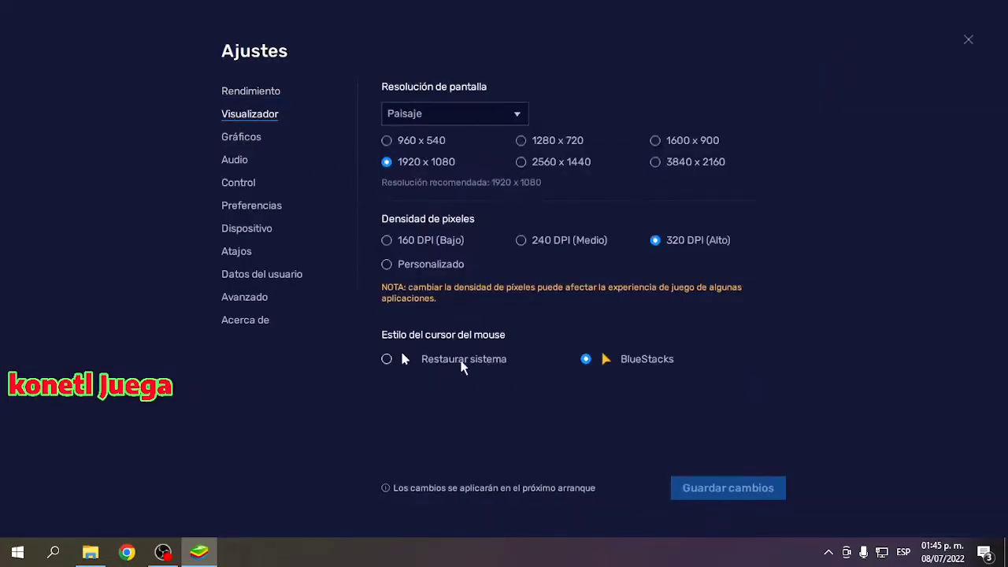
pyautogui.click(237, 142)
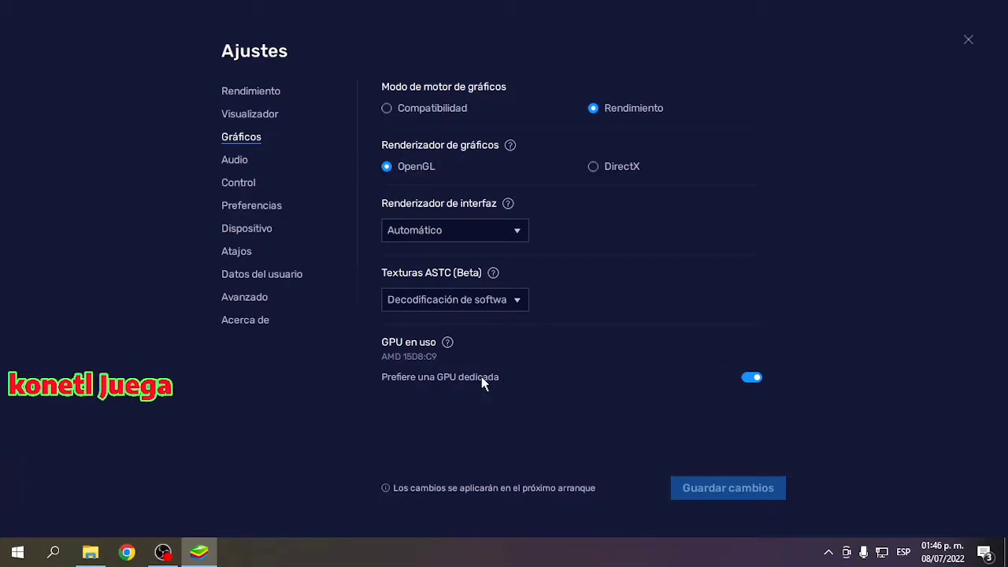
# - Try switching the dedicated GPU preference off in the graphics settings, returning it to on
pyautogui.click(758, 380)
pyautogui.click(758, 379)
pyautogui.click(757, 380)
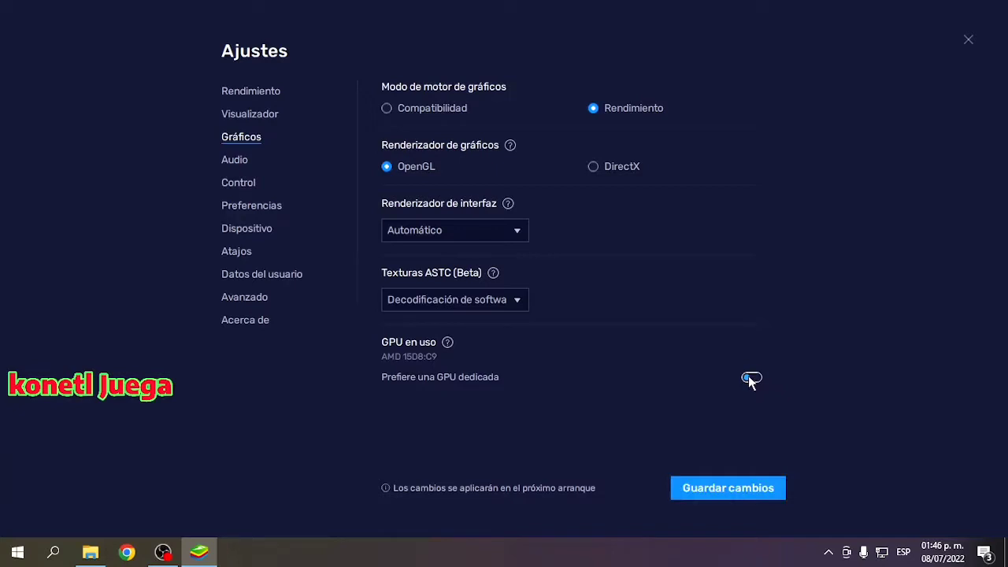
pyautogui.click(749, 380)
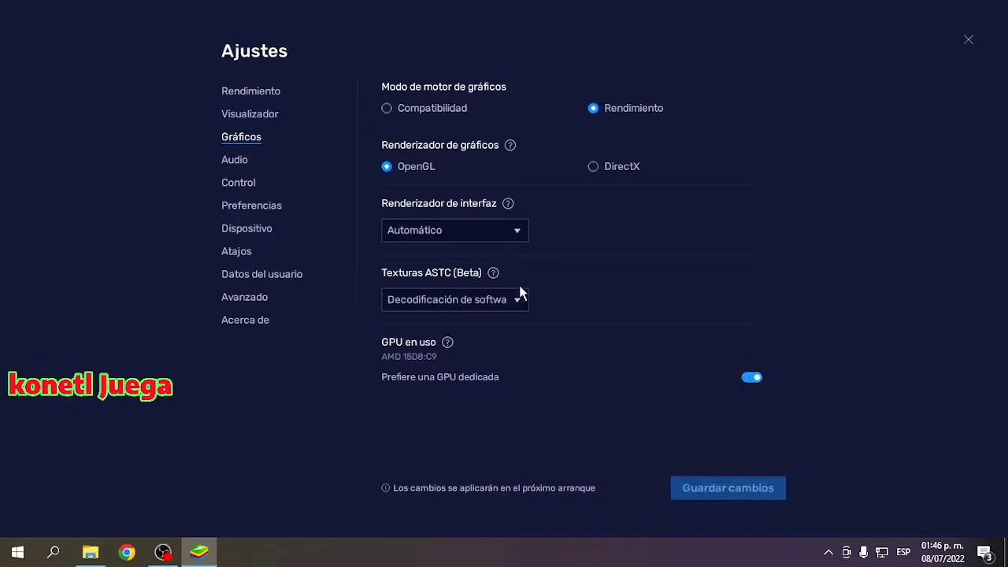
# - Review the audio, control, preferences, device, shortcuts, user data, advanced and about settings, and close the settings window
pyautogui.click(234, 161)
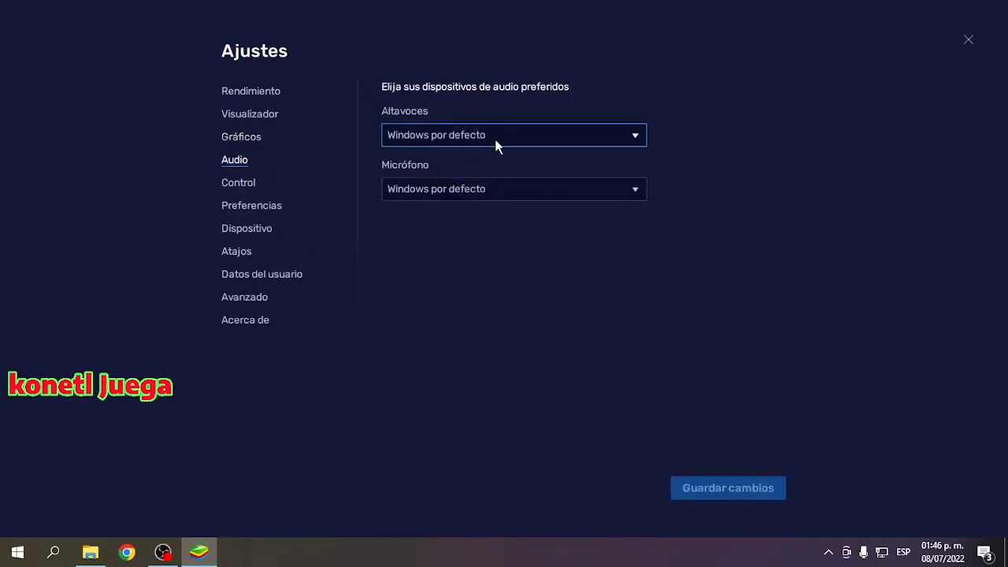
pyautogui.click(241, 182)
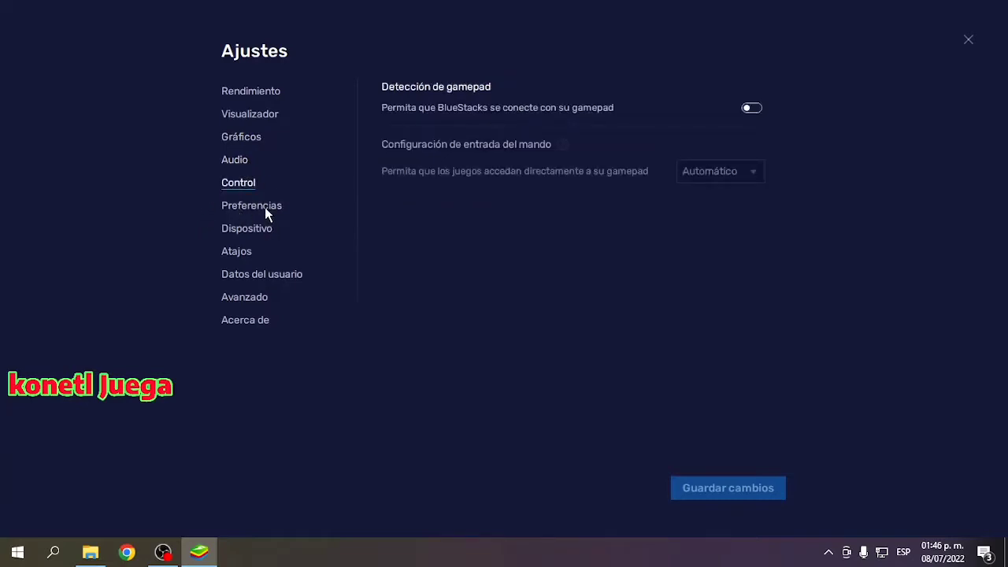
pyautogui.click(265, 207)
pyautogui.click(259, 228)
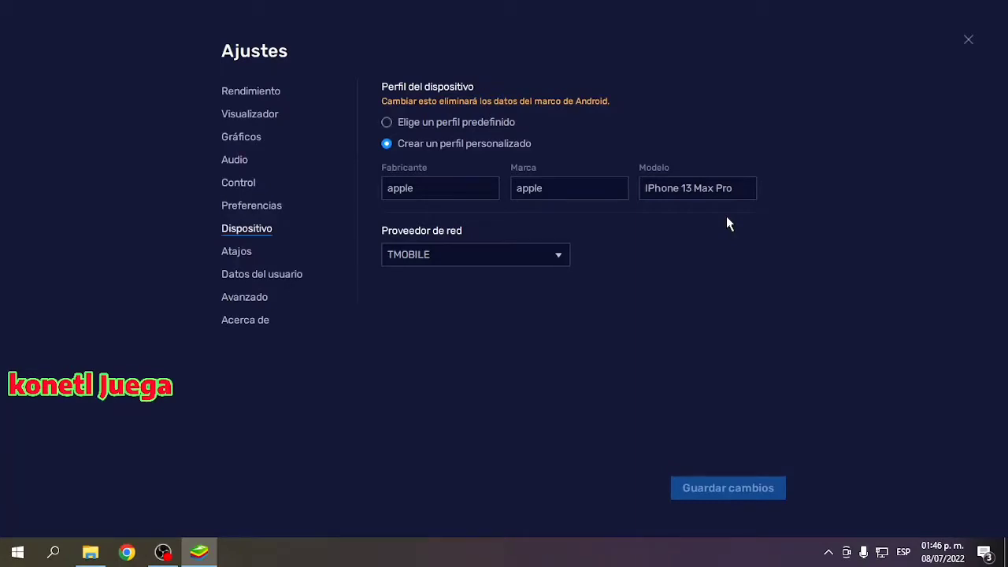
pyautogui.click(238, 252)
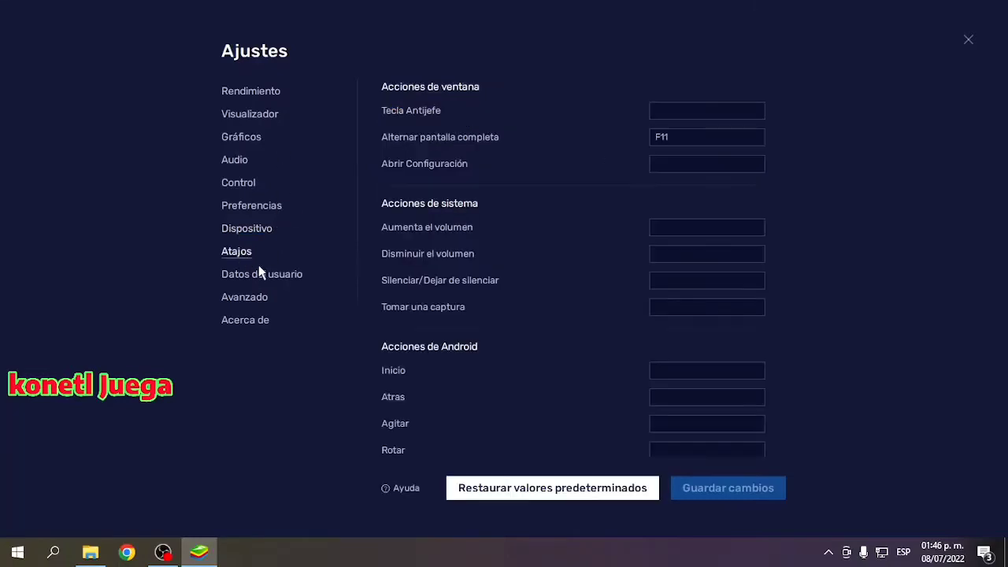
pyautogui.click(259, 268)
pyautogui.click(255, 291)
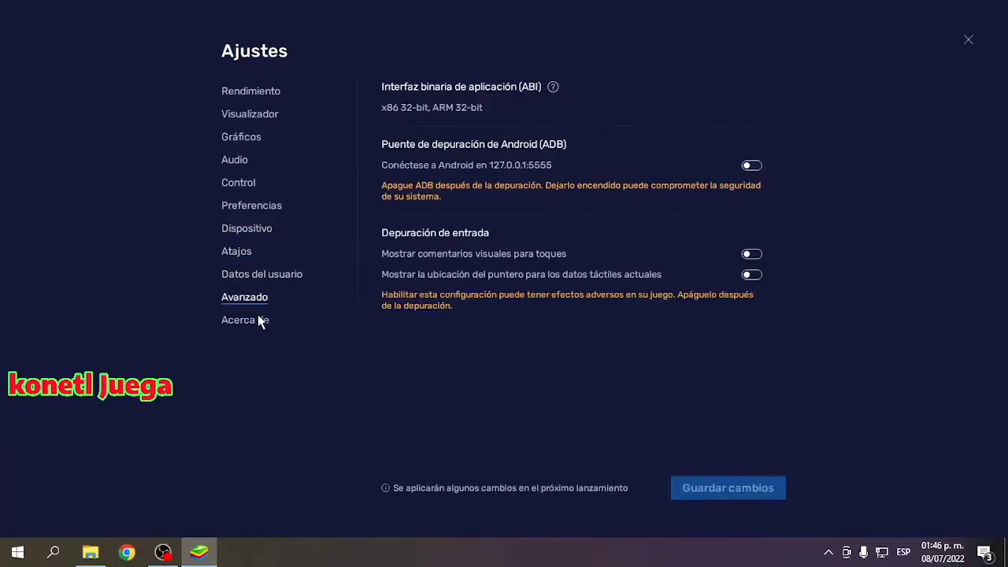
pyautogui.click(259, 323)
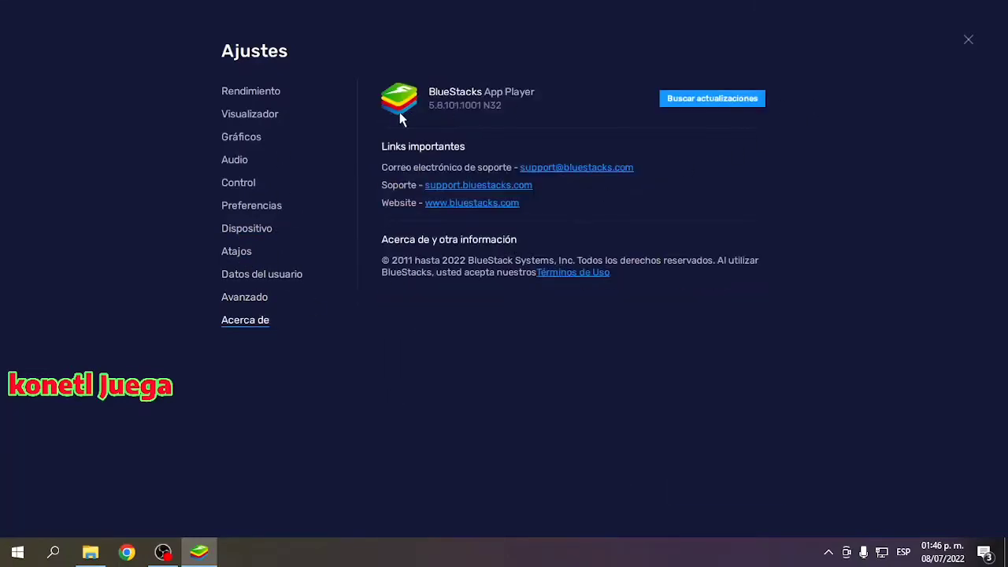
pyautogui.click(968, 39)
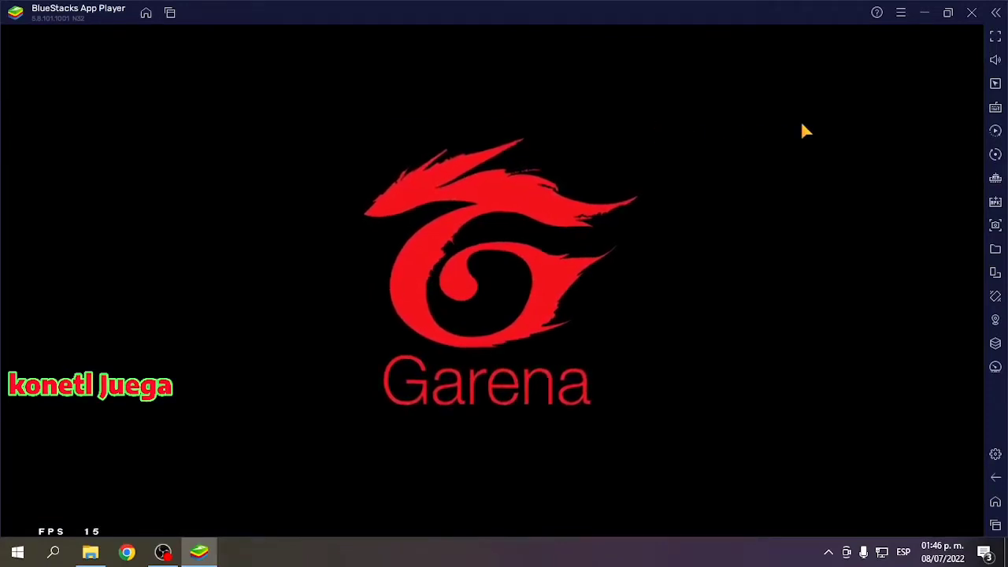
# - Open the Windows Task Manager maximized and check CPU, memory and GPU usage while Free Fire loads in BlueStacks
pyautogui.press('F11')
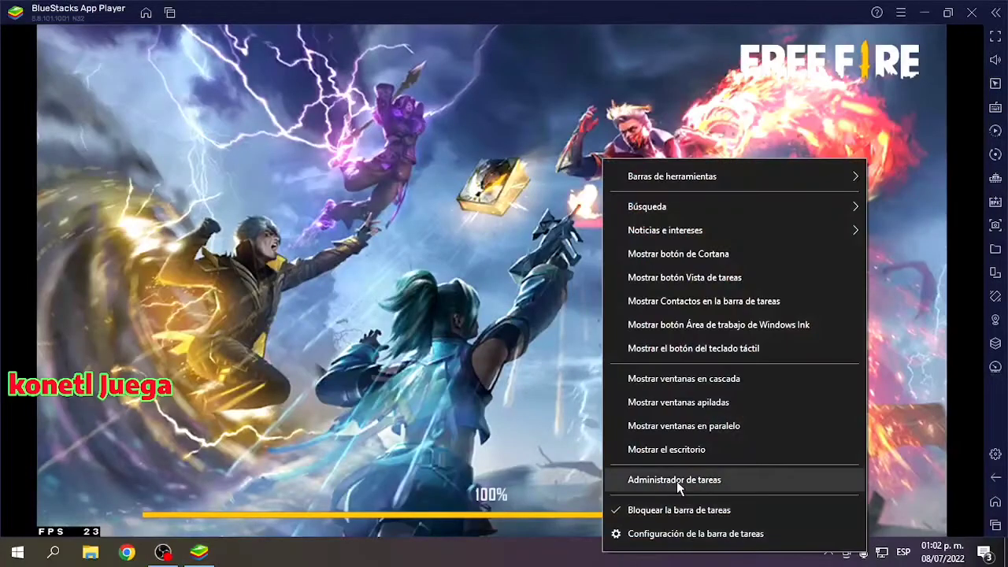
pyautogui.click(677, 481)
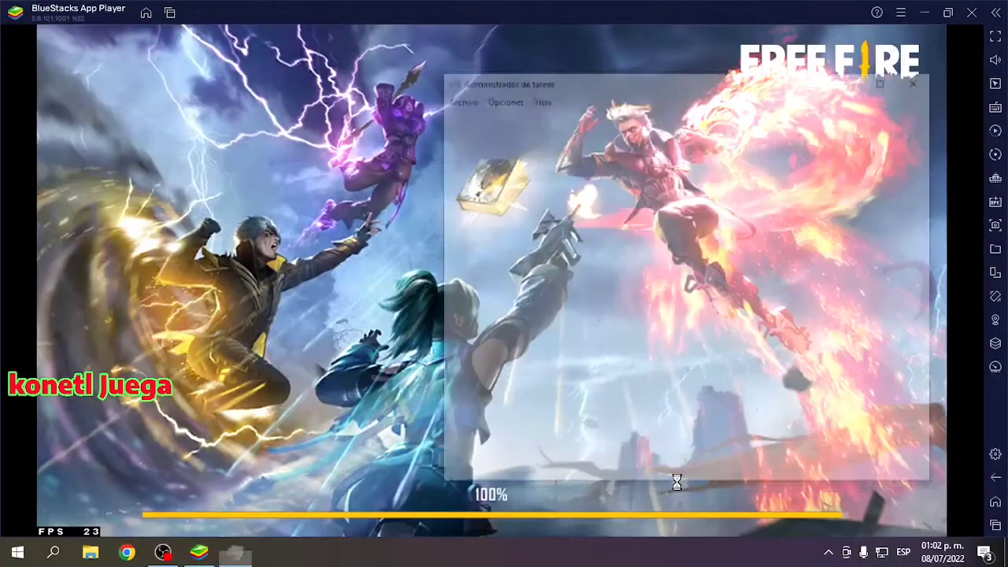
pyautogui.click(887, 78)
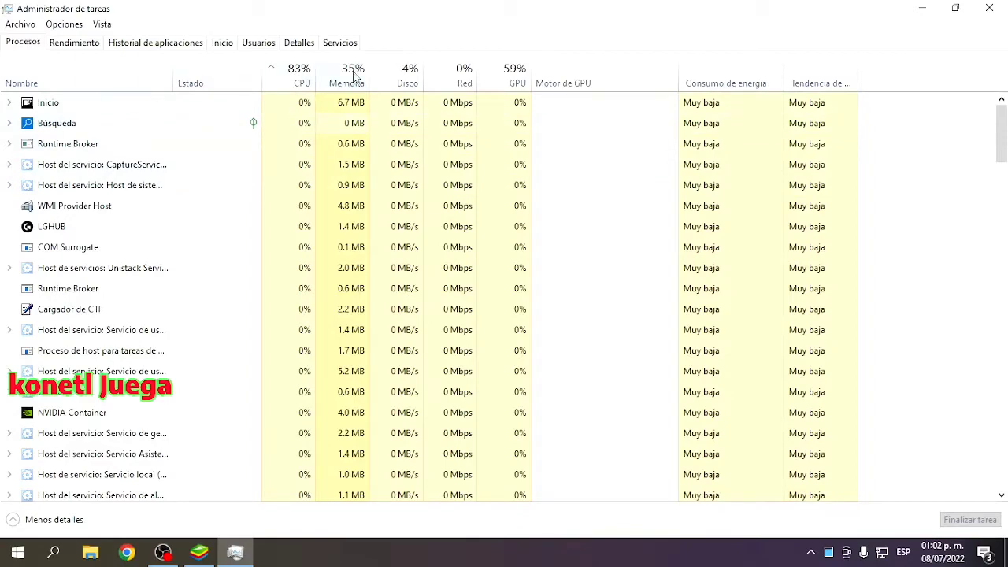
pyautogui.click(200, 551)
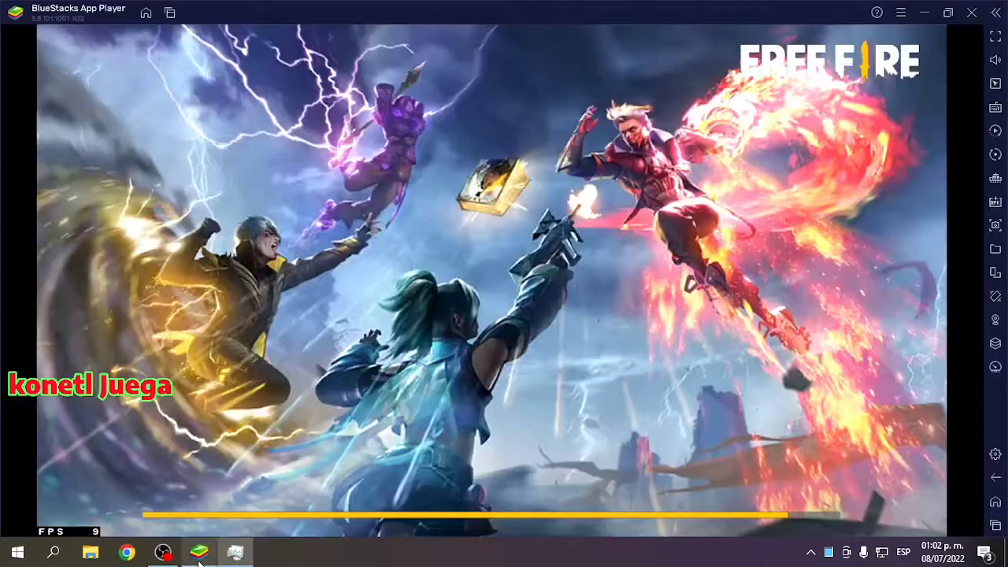
pyautogui.click(225, 558)
pyautogui.click(199, 552)
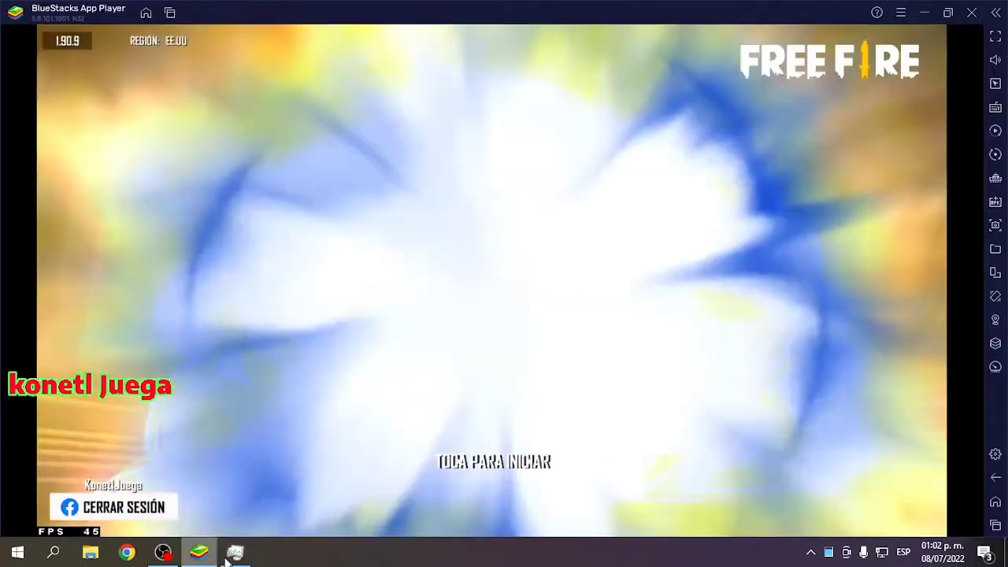
pyautogui.click(238, 557)
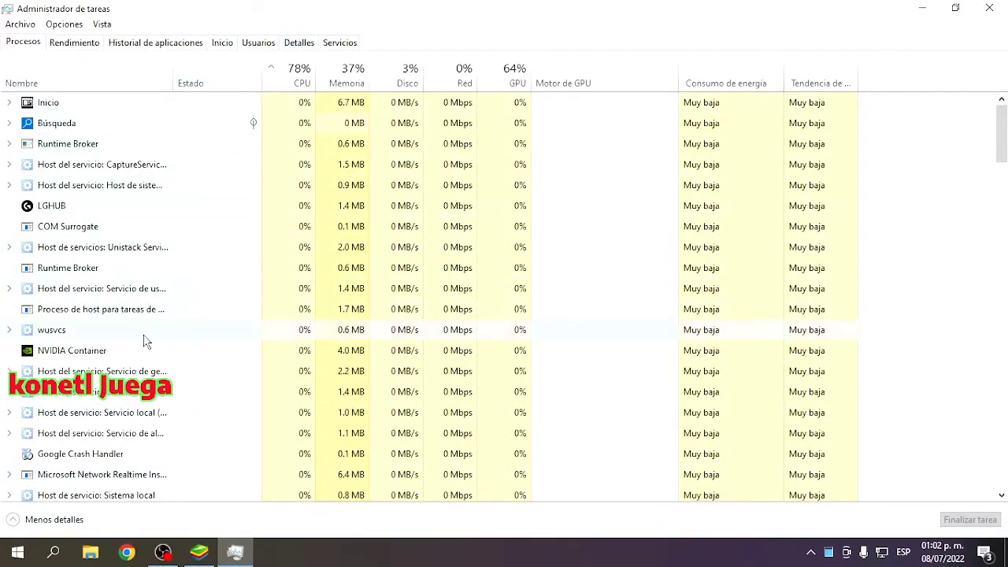
# - Inspect the Inicio process group and the processes below it in Task Manager
pyautogui.click(12, 104)
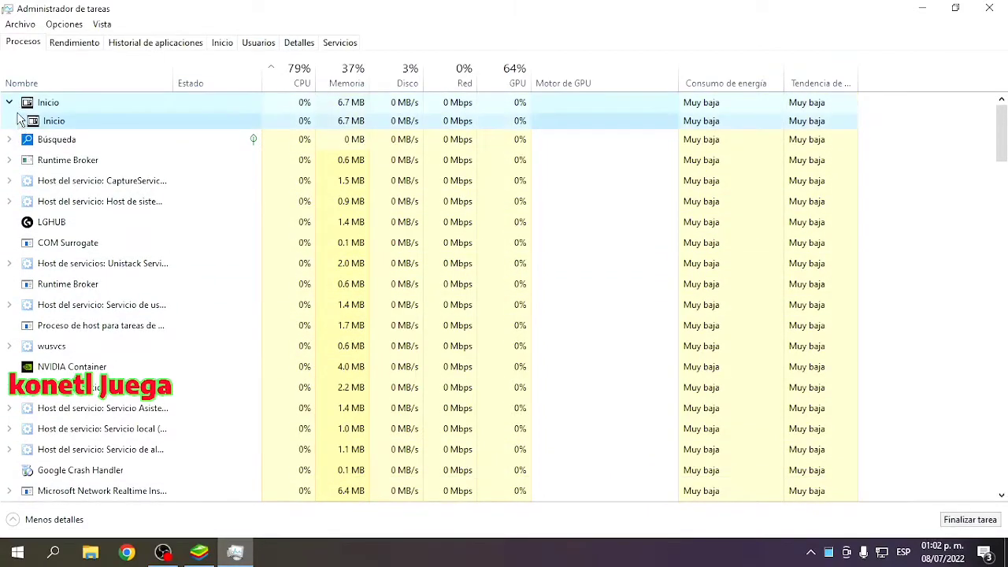
pyautogui.click(13, 105)
pyautogui.scroll(-1, 210, 421)
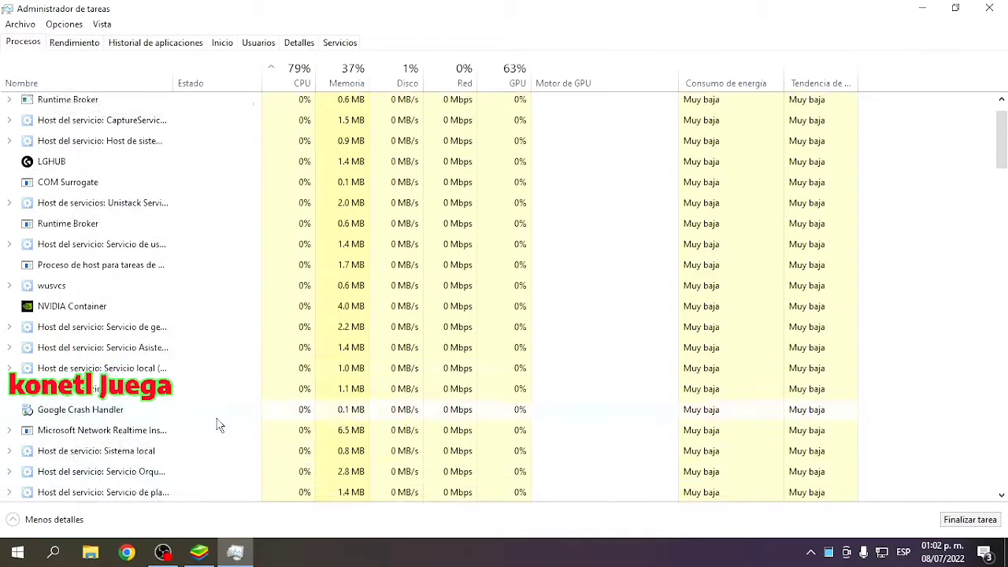
pyautogui.scroll(1, 218, 423)
# - Review the process details, users, startup apps and app history, and look through the full process list
pyautogui.click(307, 44)
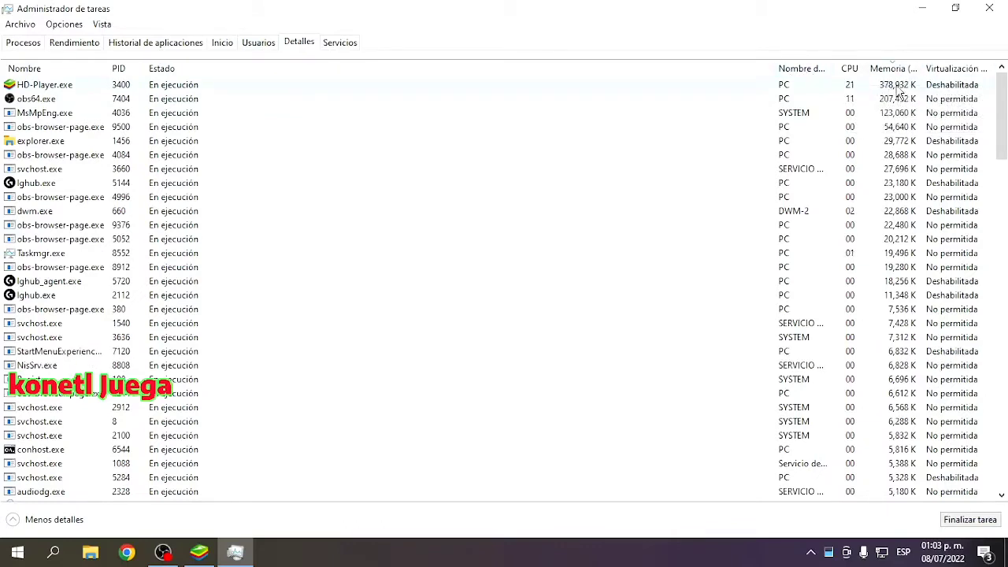
pyautogui.click(264, 45)
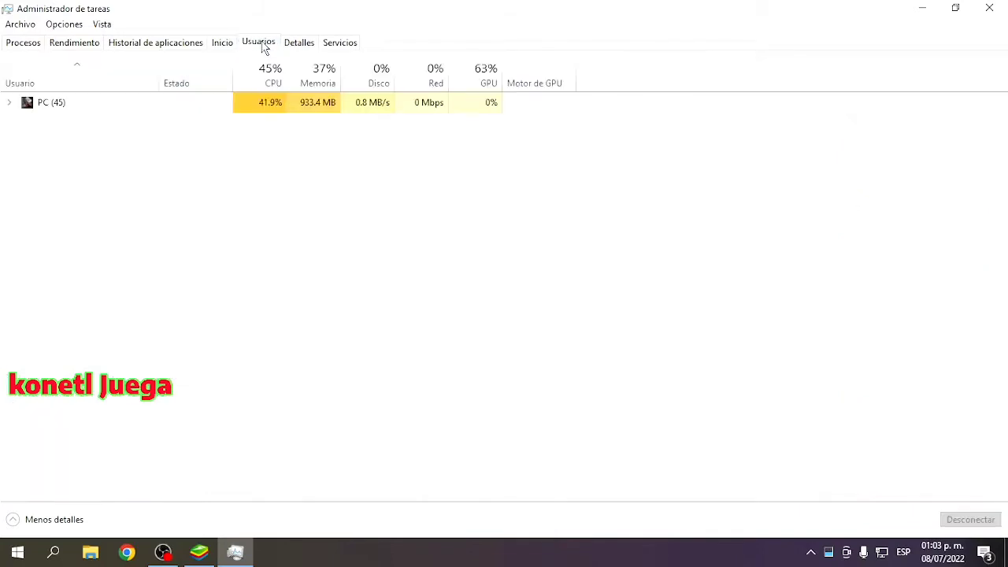
pyautogui.click(223, 45)
pyautogui.click(158, 44)
pyautogui.click(23, 43)
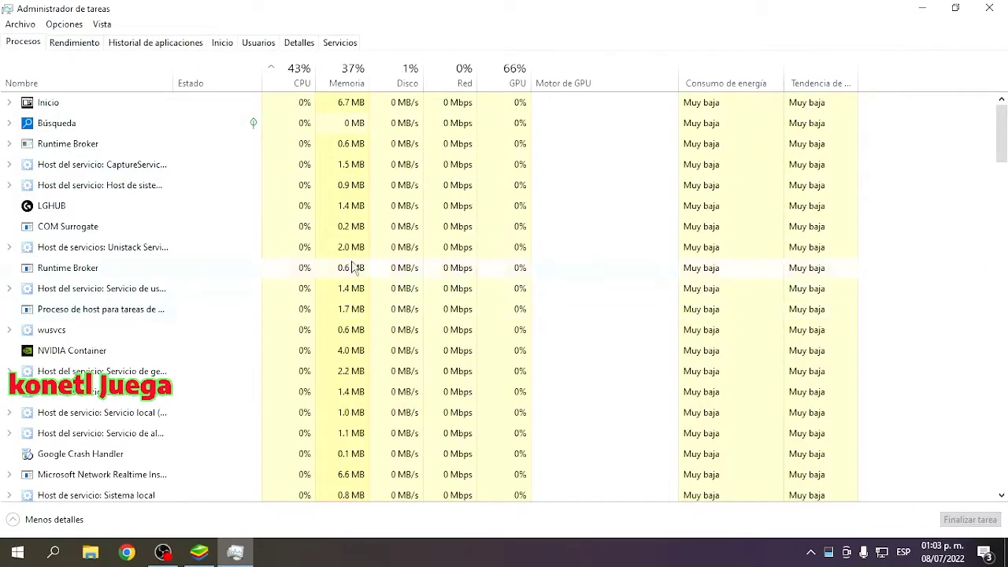
pyautogui.scroll(-10, 398, 331)
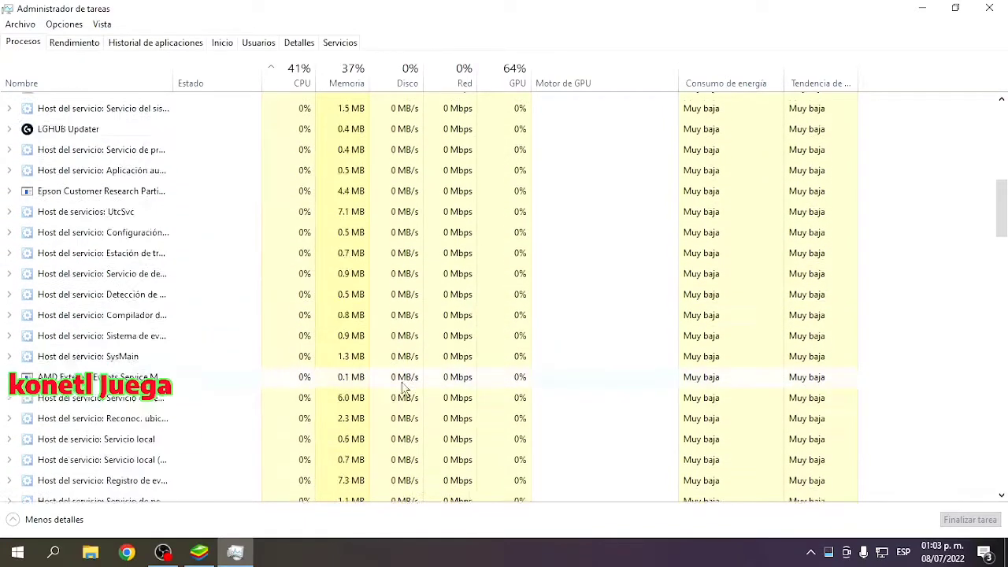
pyautogui.scroll(10, 404, 387)
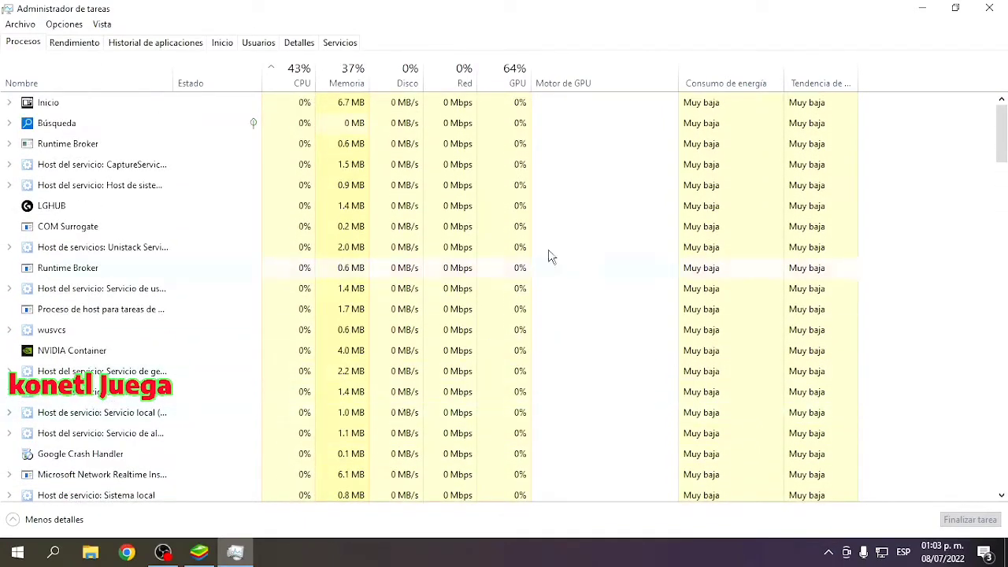
pyautogui.click(199, 552)
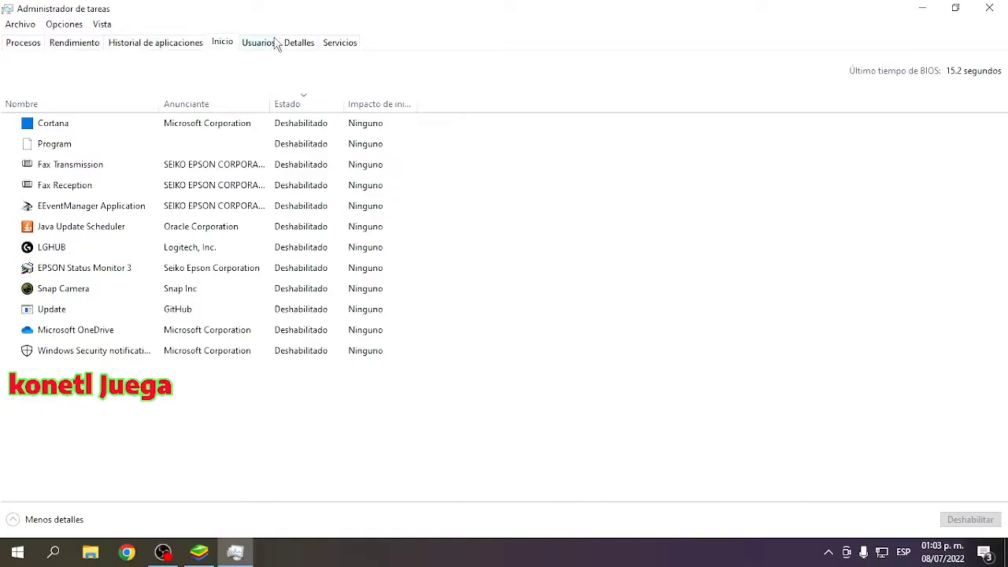
# - Check the users' resource usage and examine the process details sorted by highest memory use
pyautogui.click(272, 44)
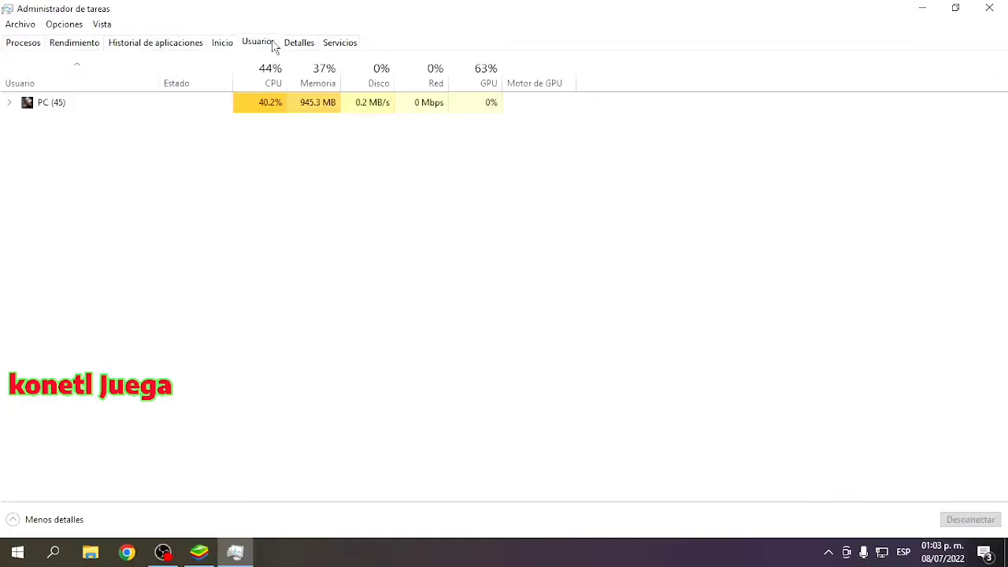
pyautogui.click(290, 42)
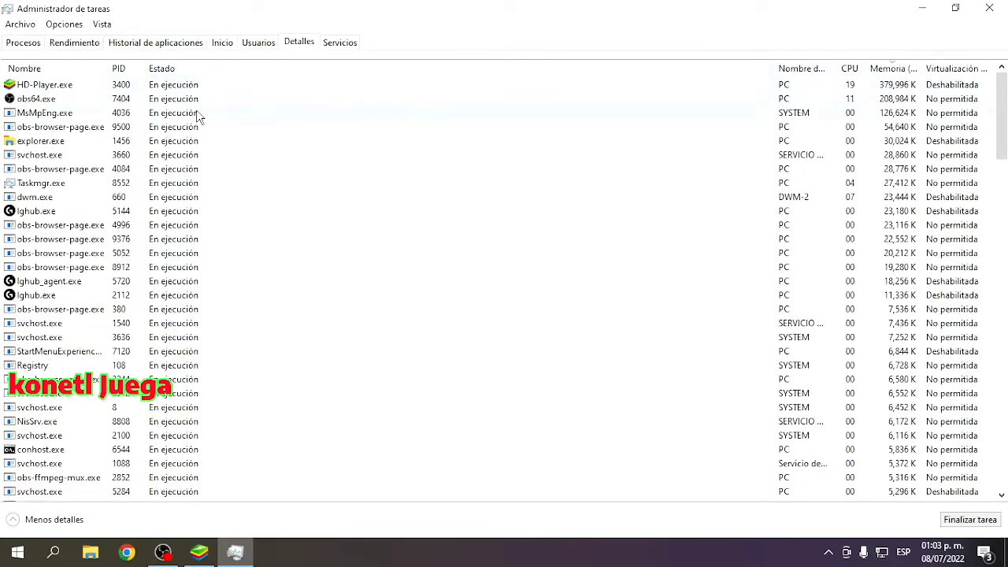
pyautogui.click(898, 71)
pyautogui.click(899, 71)
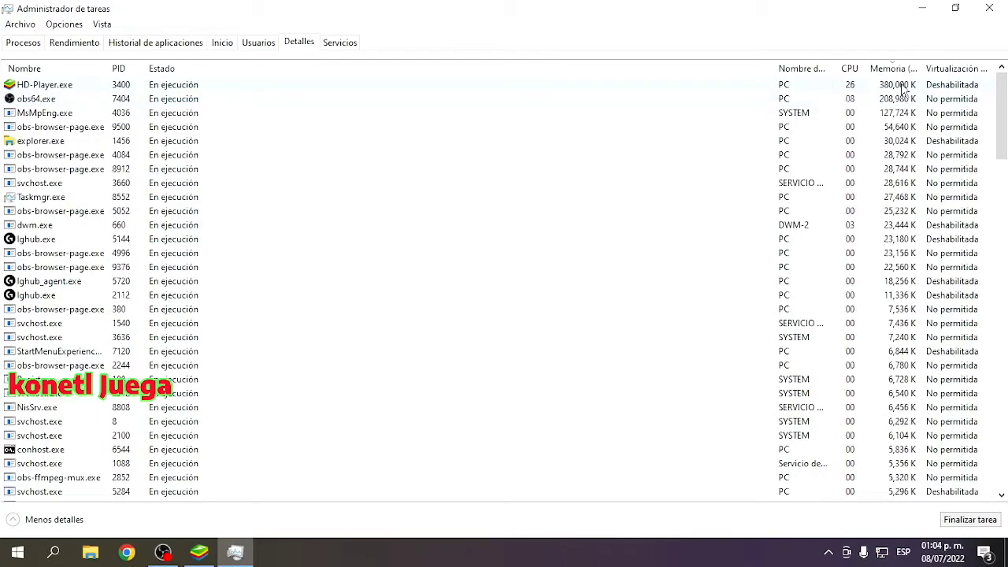
pyautogui.click(23, 46)
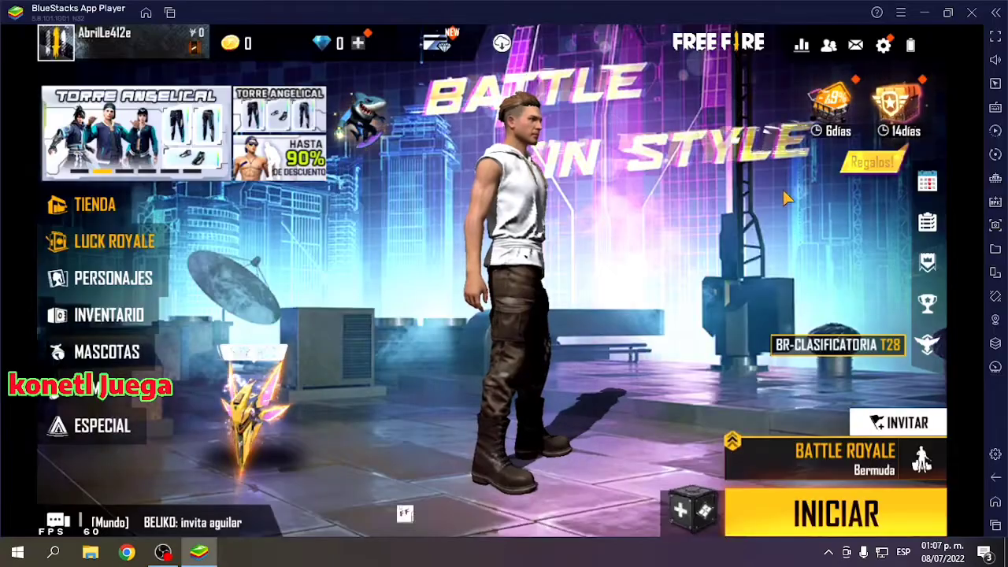
# - Open the sensitivity settings in Free Fire and set Mira 4x and Mira 2x to 100
pyautogui.click(885, 46)
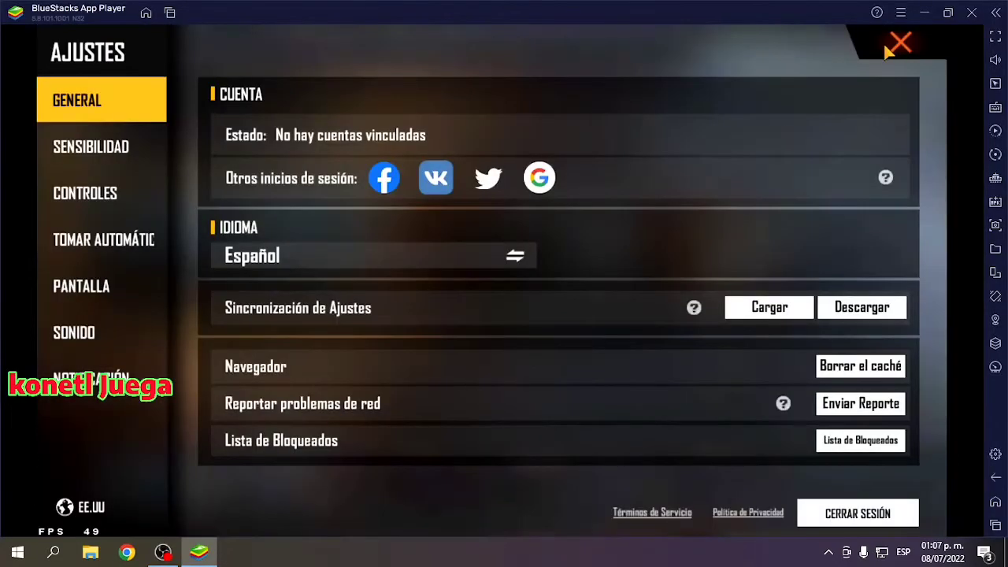
pyautogui.click(890, 49)
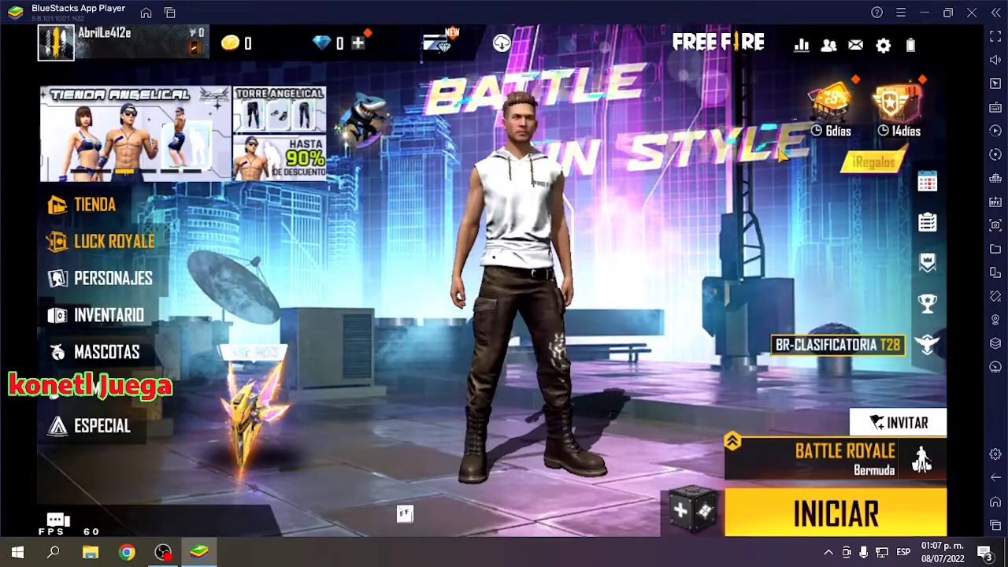
pyautogui.click(884, 46)
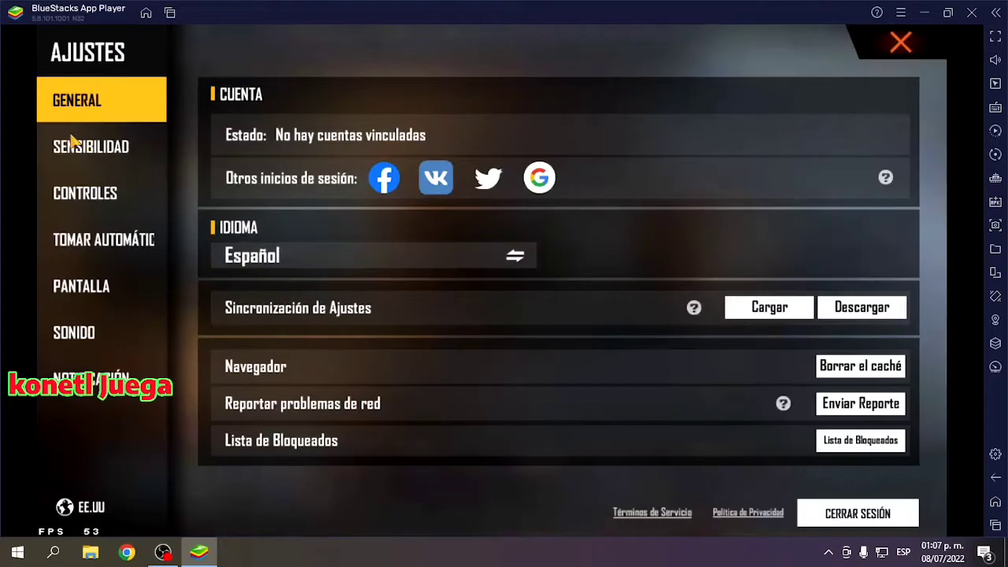
pyautogui.click(108, 149)
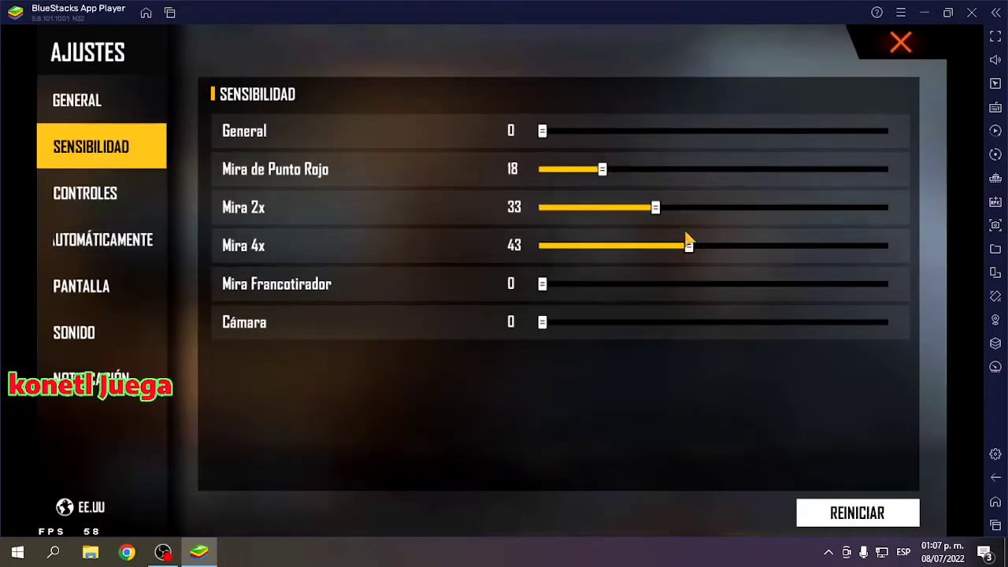
pyautogui.moveTo(688, 245); pyautogui.dragTo(884, 245)
pyautogui.moveTo(680, 210); pyautogui.dragTo(884, 207)
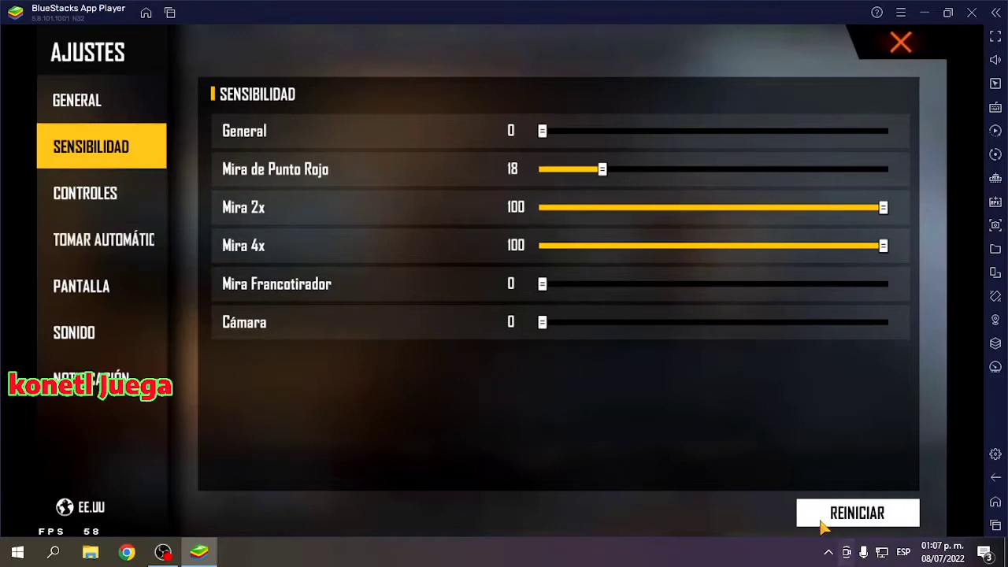
# - Reset the sensitivity settings to their defaults and set General, Mira de Punto Rojo and Mira 2x to 100
pyautogui.click(822, 520)
pyautogui.click(584, 358)
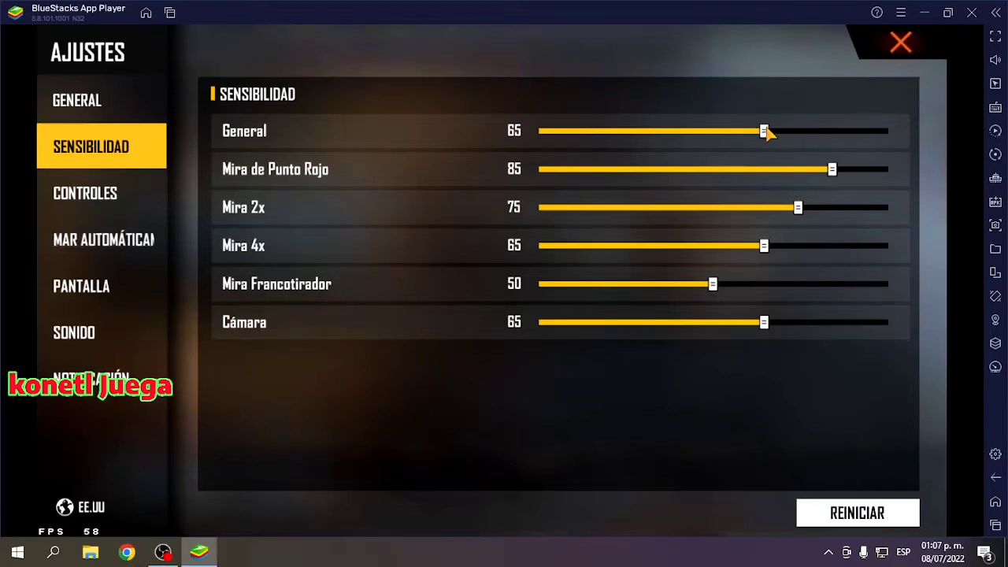
pyautogui.moveTo(766, 131); pyautogui.dragTo(890, 132)
pyautogui.moveTo(837, 168); pyautogui.dragTo(898, 170)
pyautogui.moveTo(776, 197); pyautogui.dragTo(906, 201)
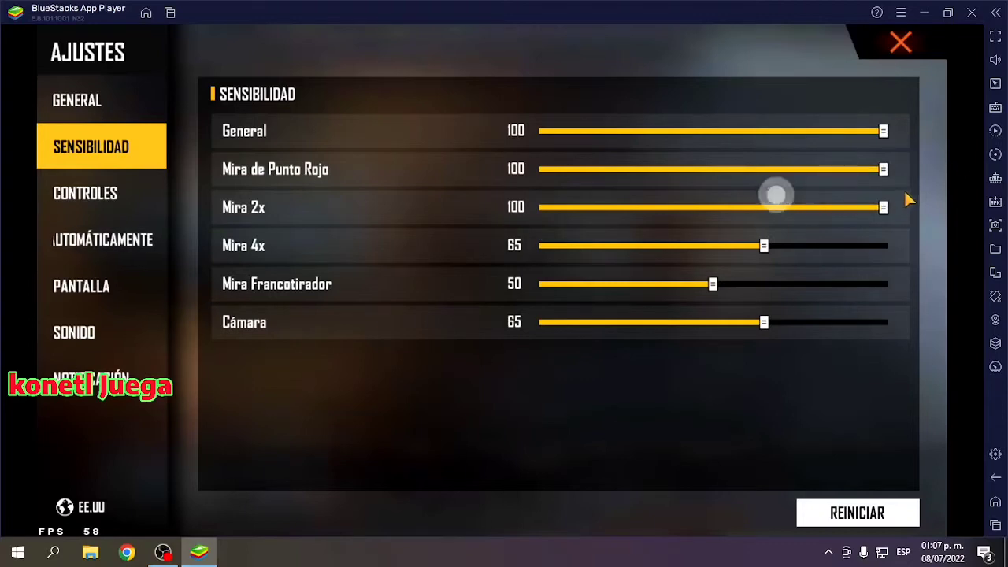
# - Set the Mira 4x and Cámara sensitivities to 100 and Mira Francotirador to 0
pyautogui.moveTo(765, 245); pyautogui.dragTo(922, 240)
pyautogui.moveTo(750, 330); pyautogui.dragTo(894, 328)
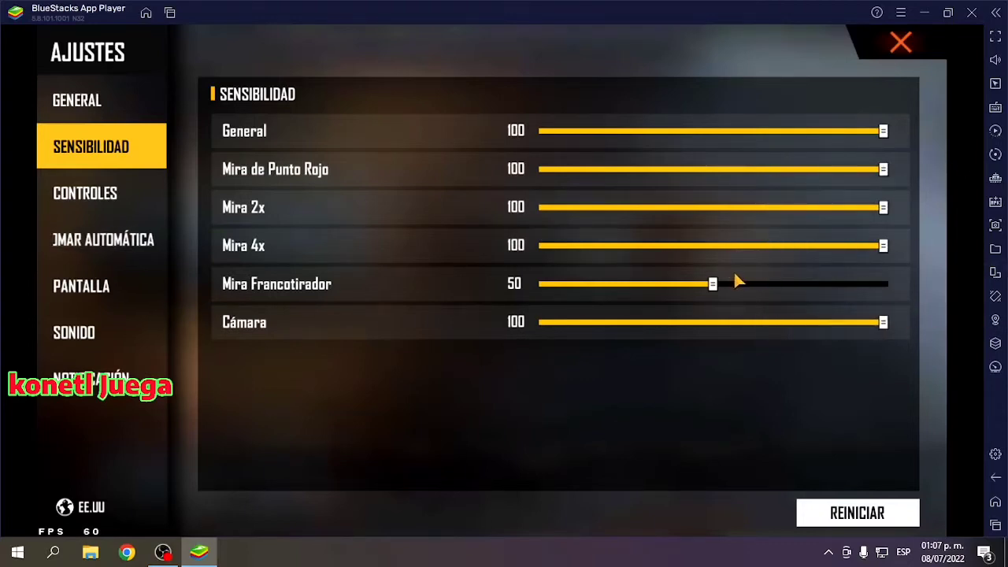
pyautogui.moveTo(735, 276); pyautogui.dragTo(575, 265)
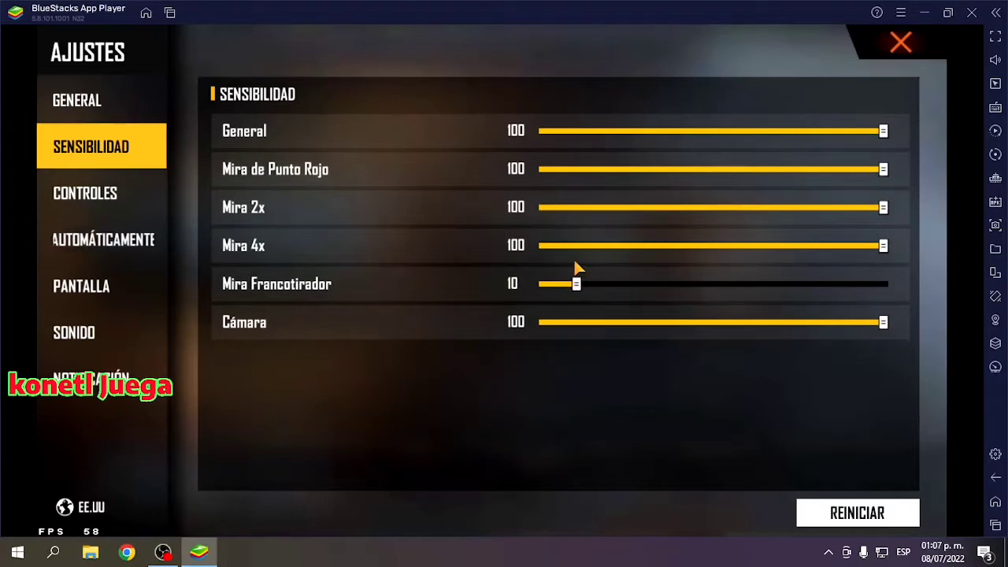
pyautogui.moveTo(578, 267); pyautogui.dragTo(485, 296)
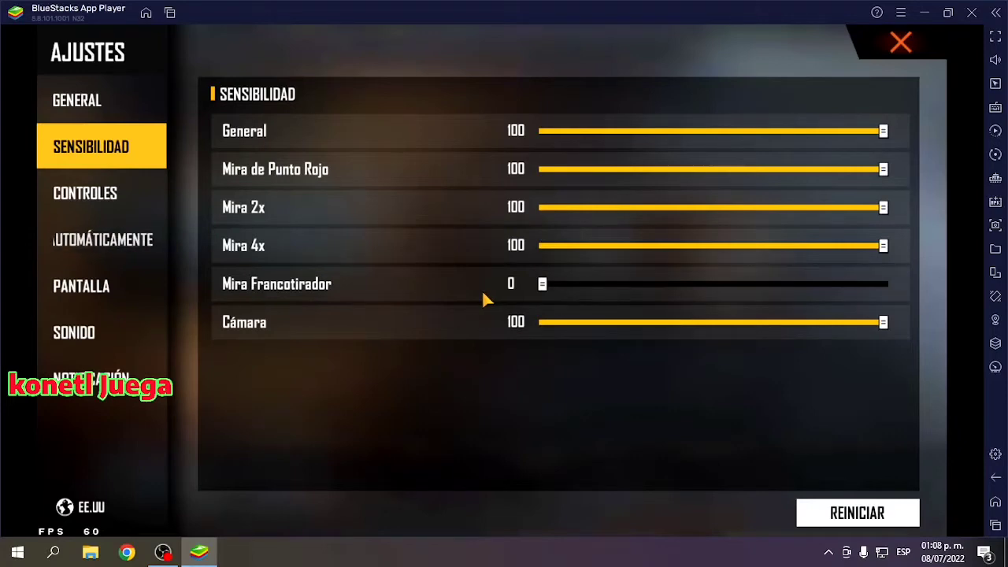
# - View the control settings and the custom HUD layout, and return to the settings
pyautogui.click(75, 194)
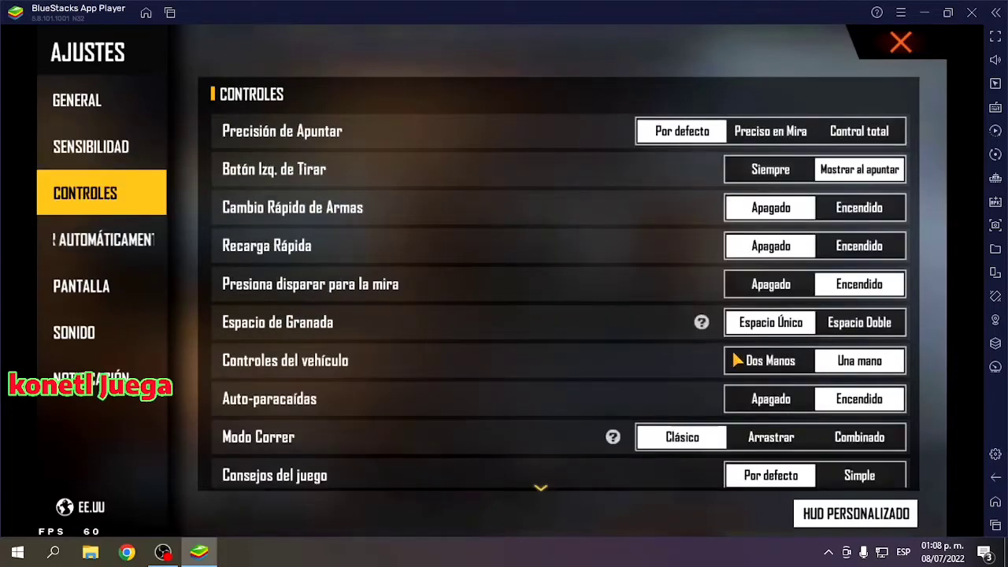
pyautogui.click(843, 513)
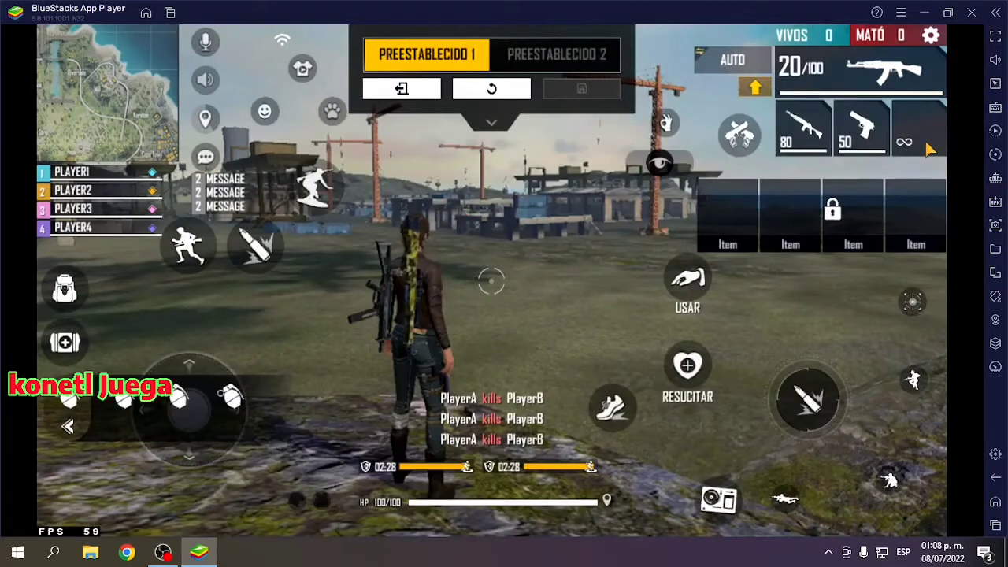
pyautogui.click(402, 92)
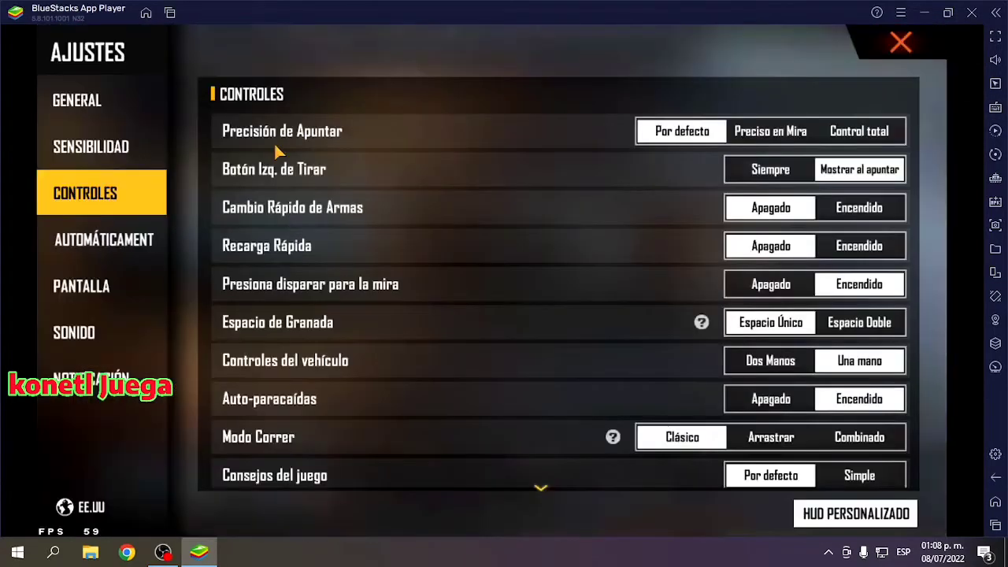
# - Review the automatic pickup, display, sound and notification settings
pyautogui.click(101, 240)
pyautogui.click(87, 290)
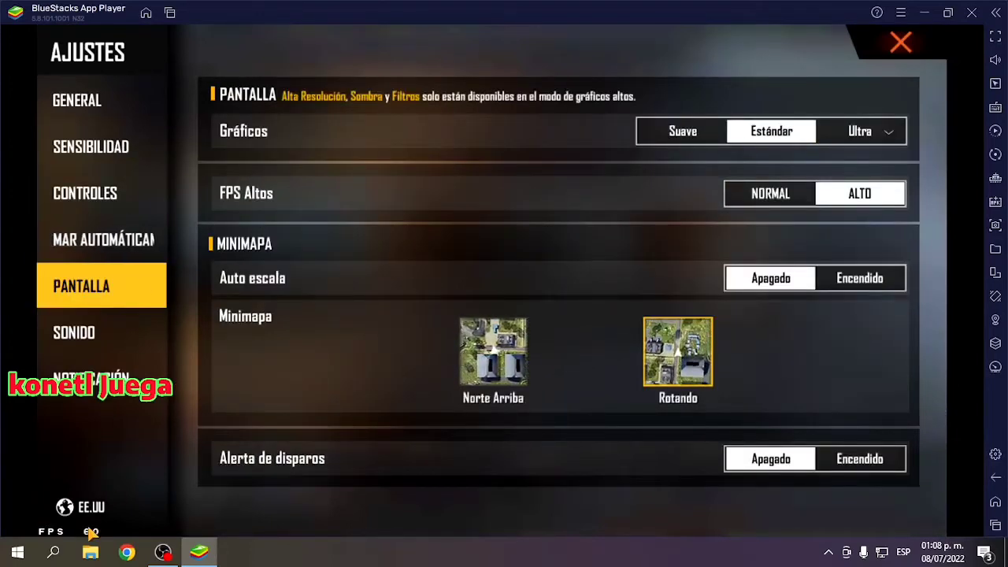
pyautogui.click(88, 338)
pyautogui.click(82, 372)
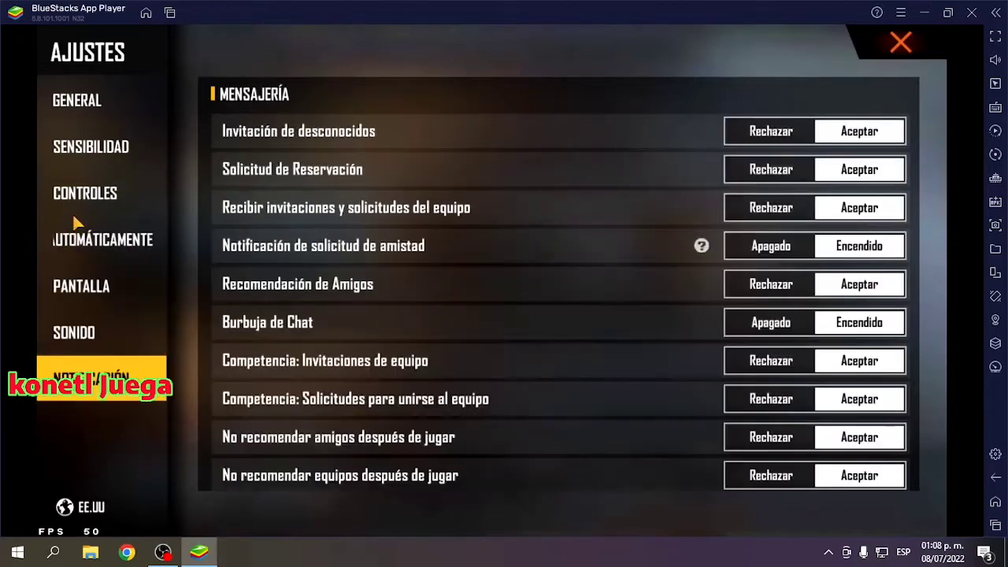
# - Reopen the custom HUD layout and examine the Standard scheme's key mapping over it in the controls editor
pyautogui.click(91, 189)
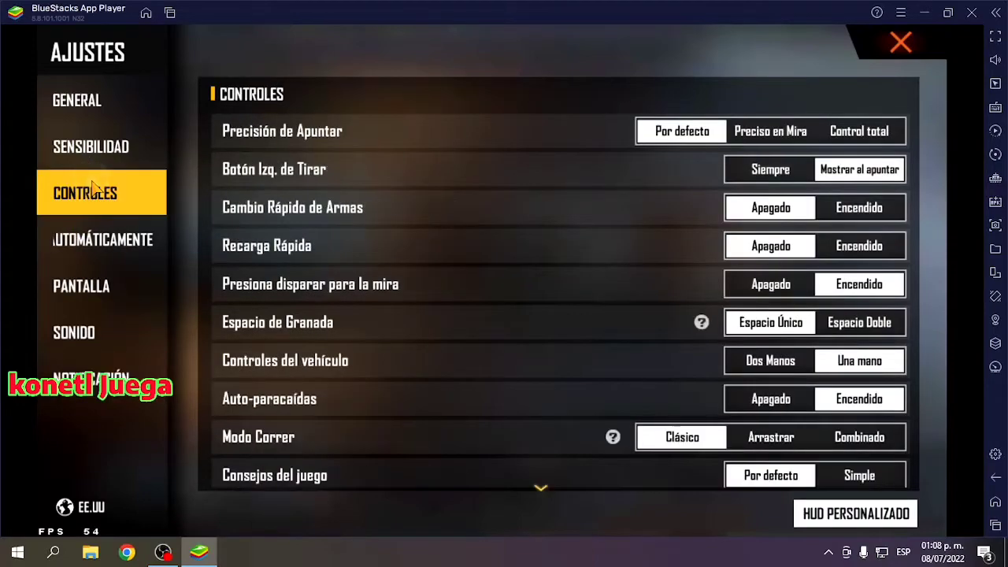
pyautogui.click(863, 512)
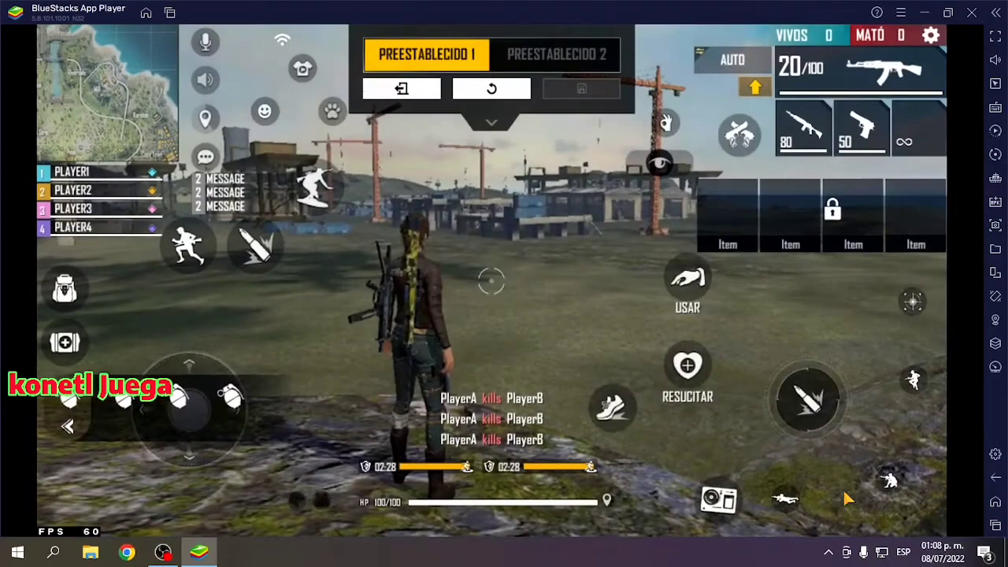
pyautogui.click(997, 108)
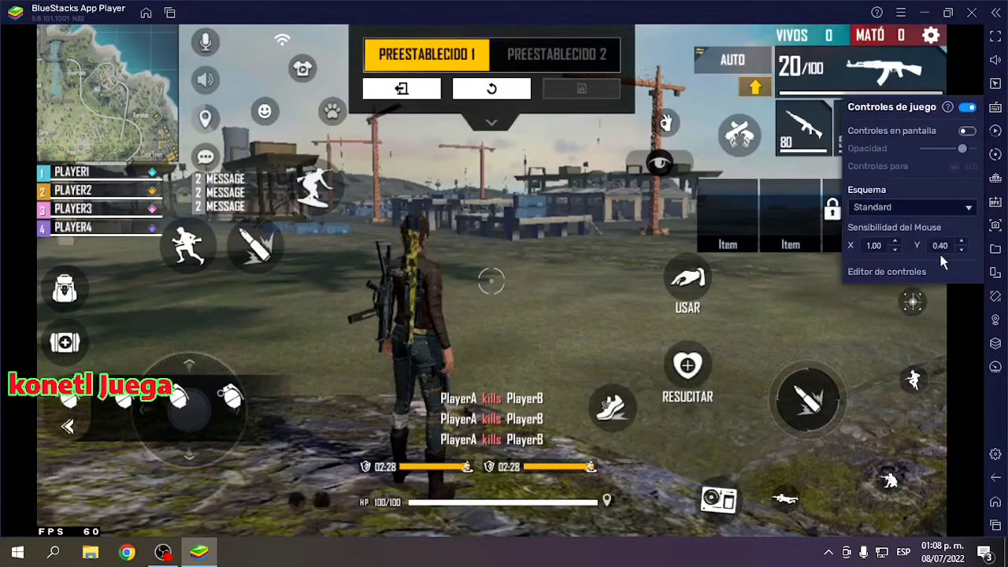
pyautogui.click(908, 276)
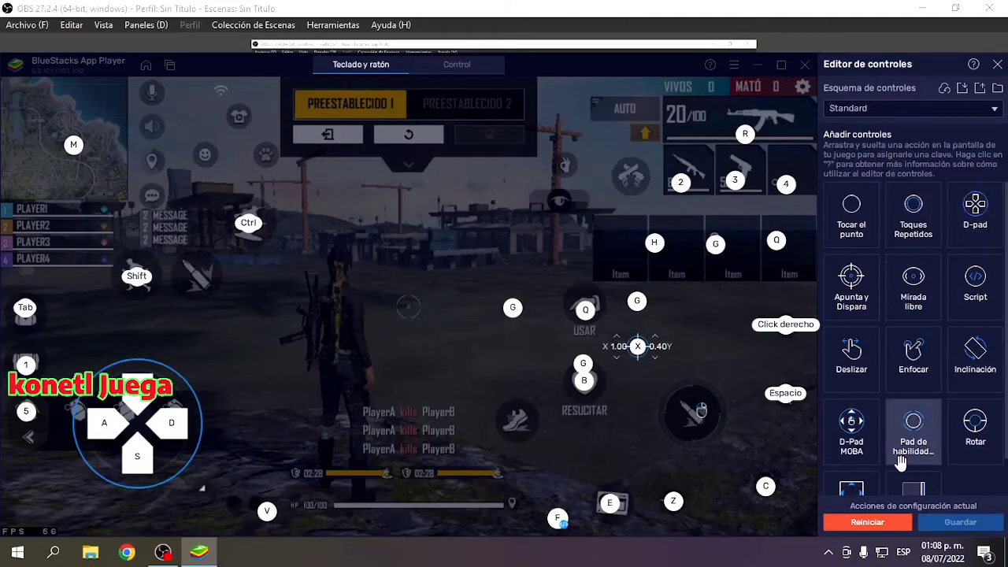
pyautogui.click(998, 64)
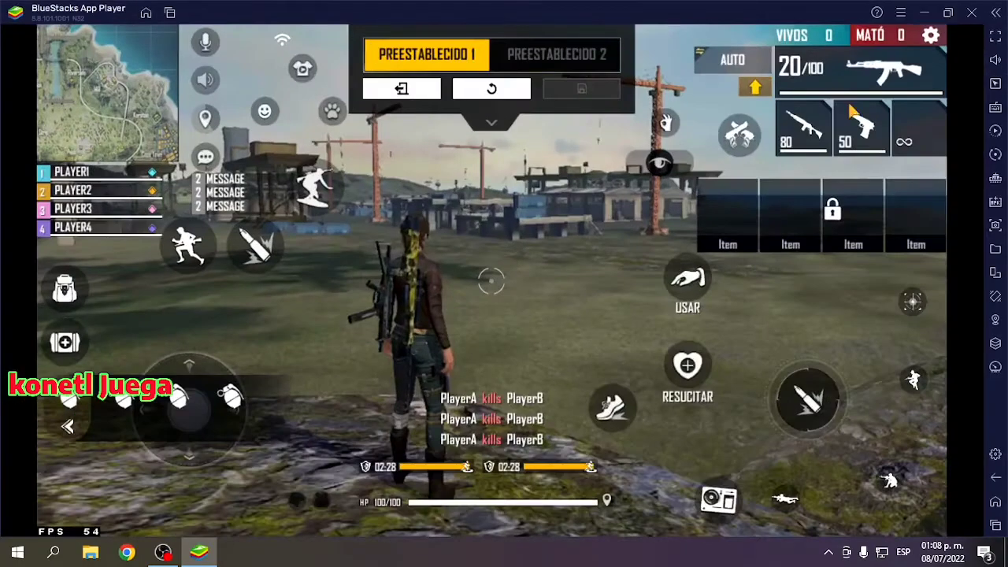
# - Show the fire button's transparency and size settings in the HUD layout and check its key mapping in the controls editor
pyautogui.click(492, 122)
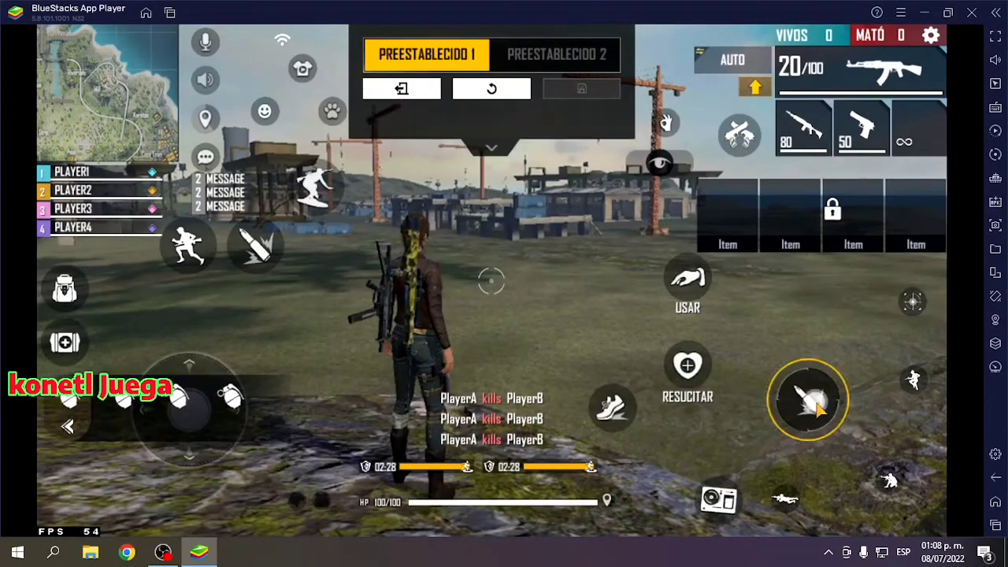
pyautogui.click(1000, 133)
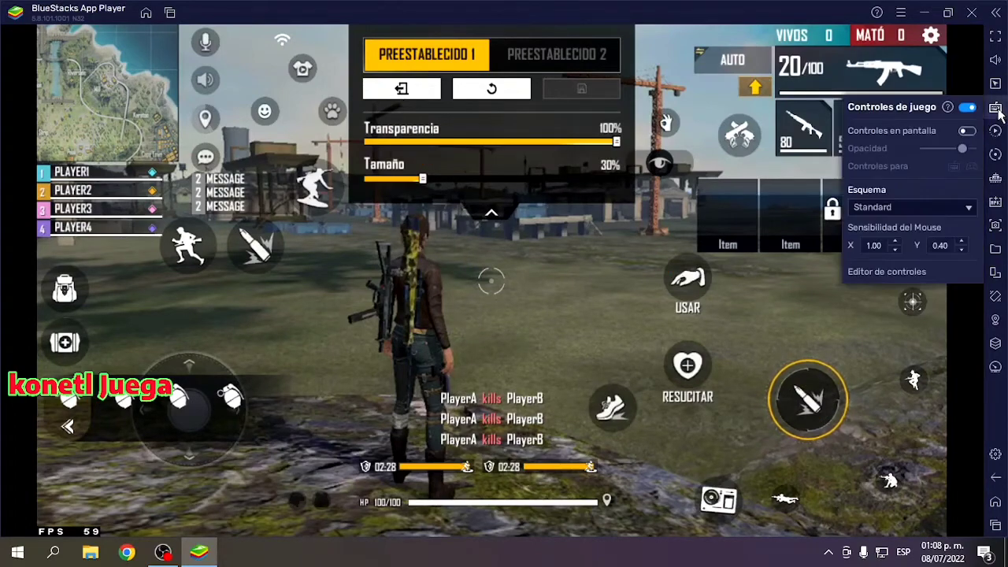
pyautogui.click(888, 271)
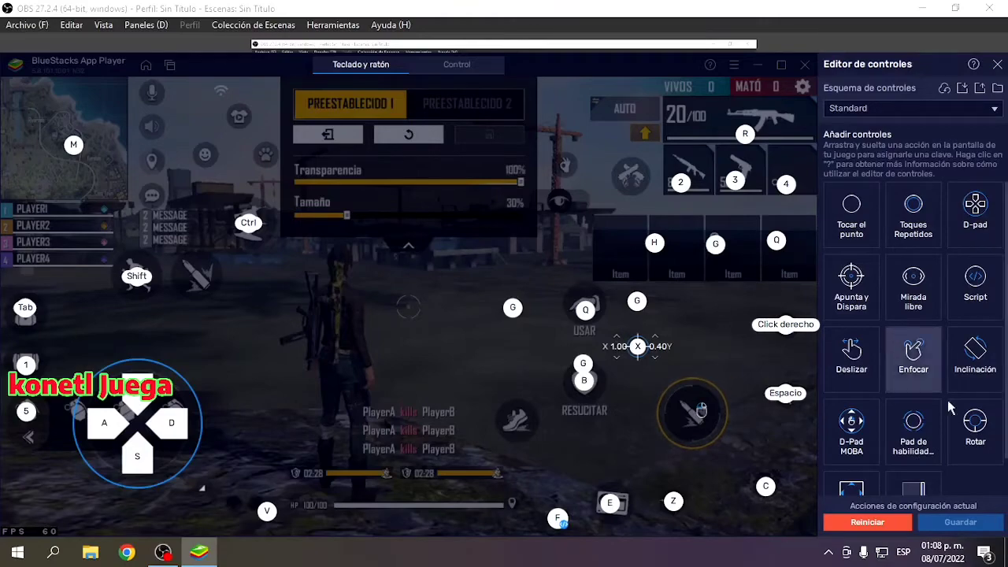
pyautogui.click(998, 64)
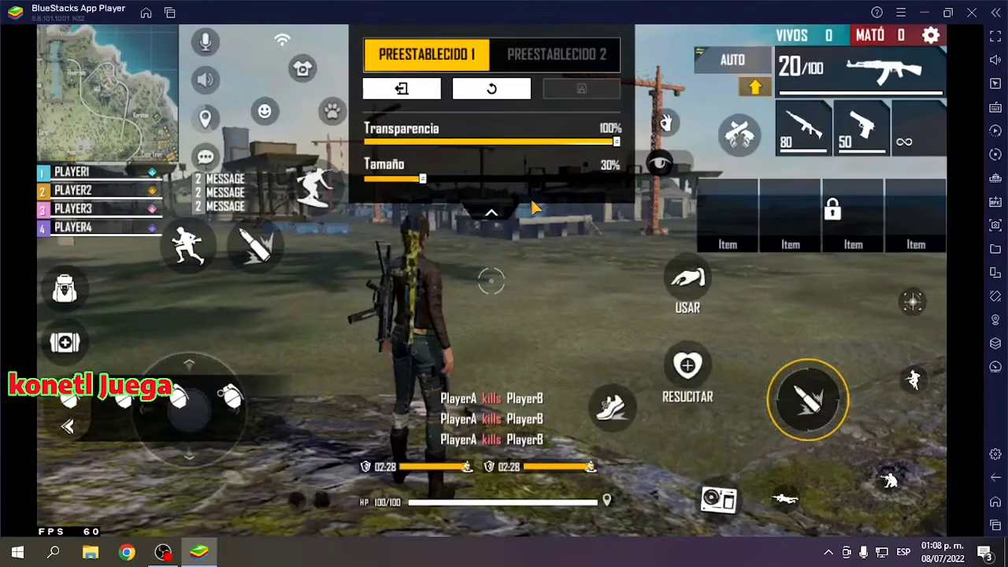